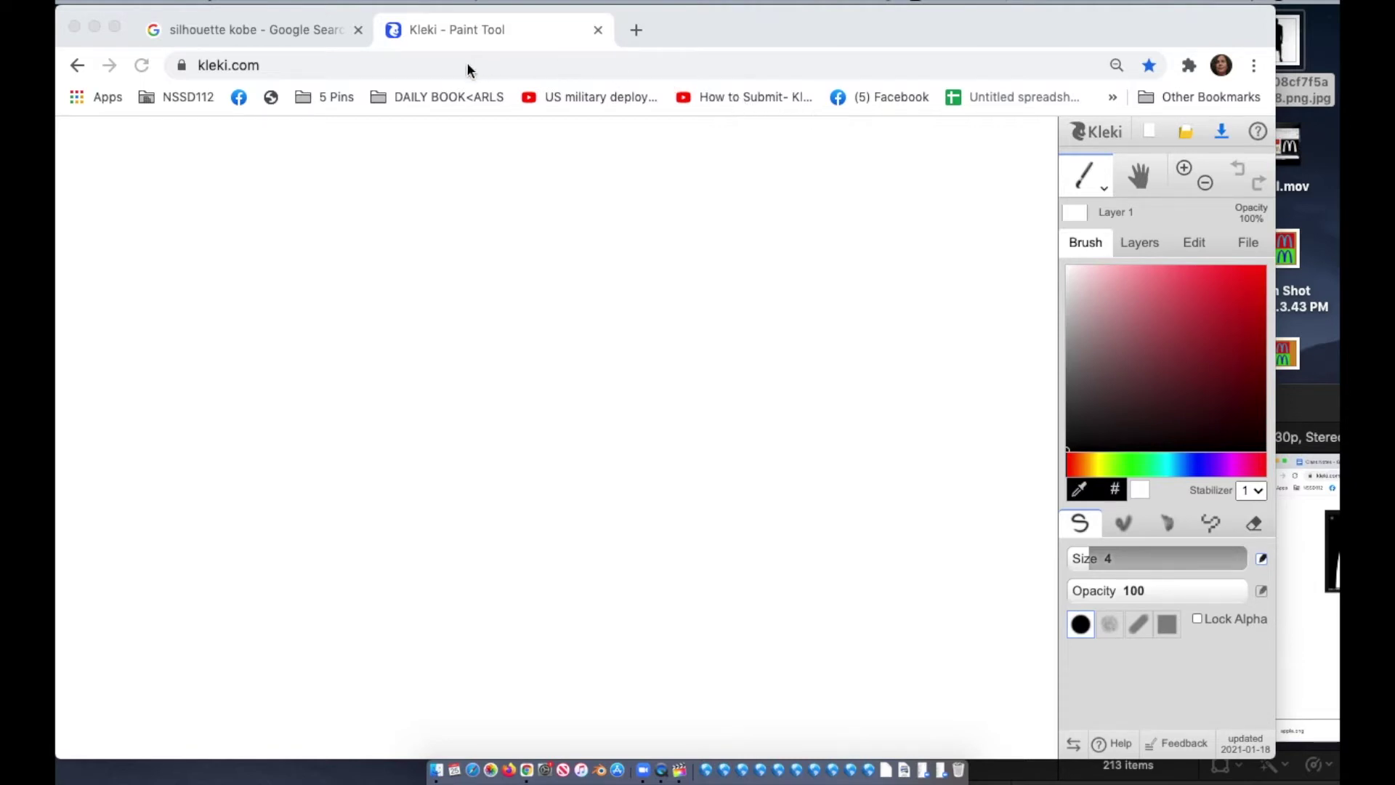
- Open the 'silhouette kobe' image results and preview the first jump-shot Kobe silhouette
left_click(303, 29)
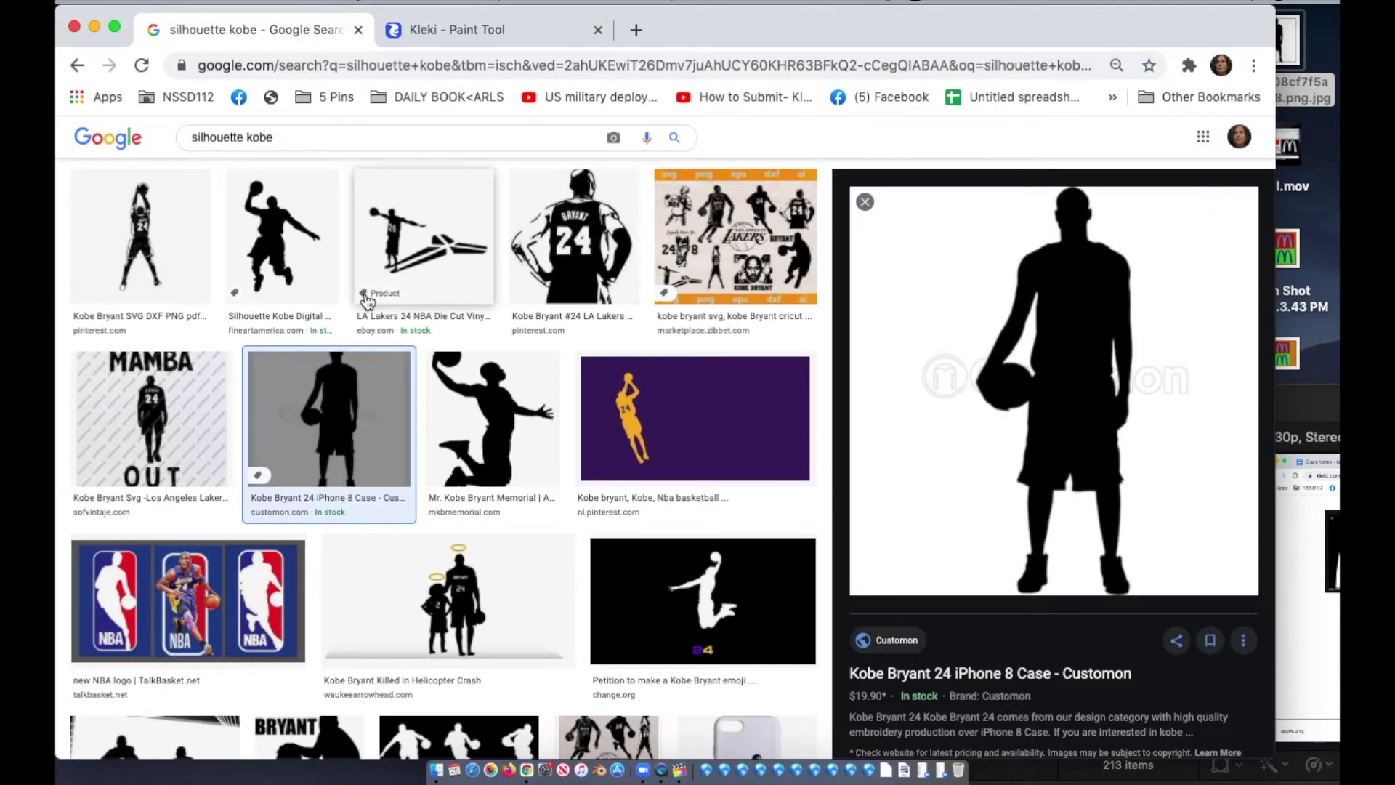
scroll(367, 302, "up", 3)
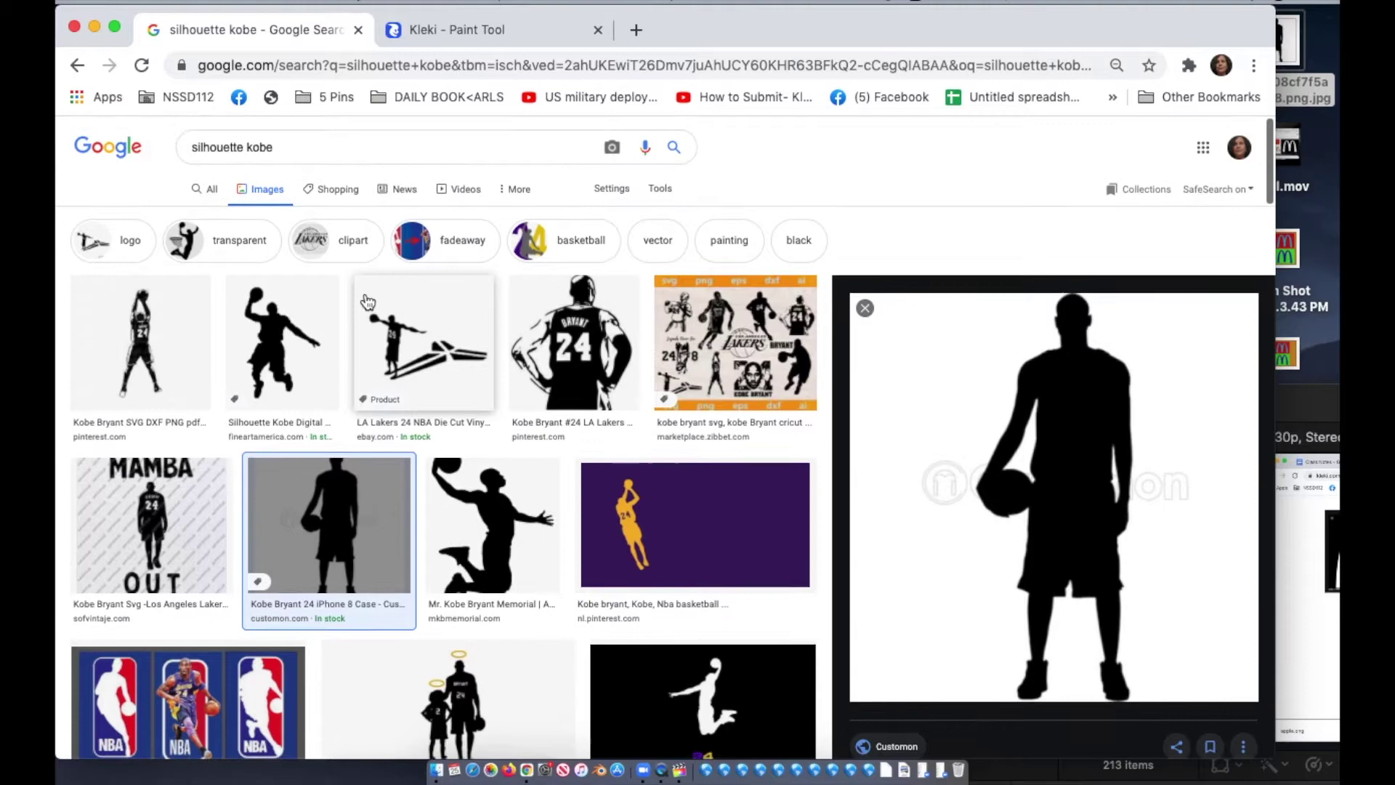
scroll(369, 301, "down", 1)
scroll(367, 301, "down", 2)
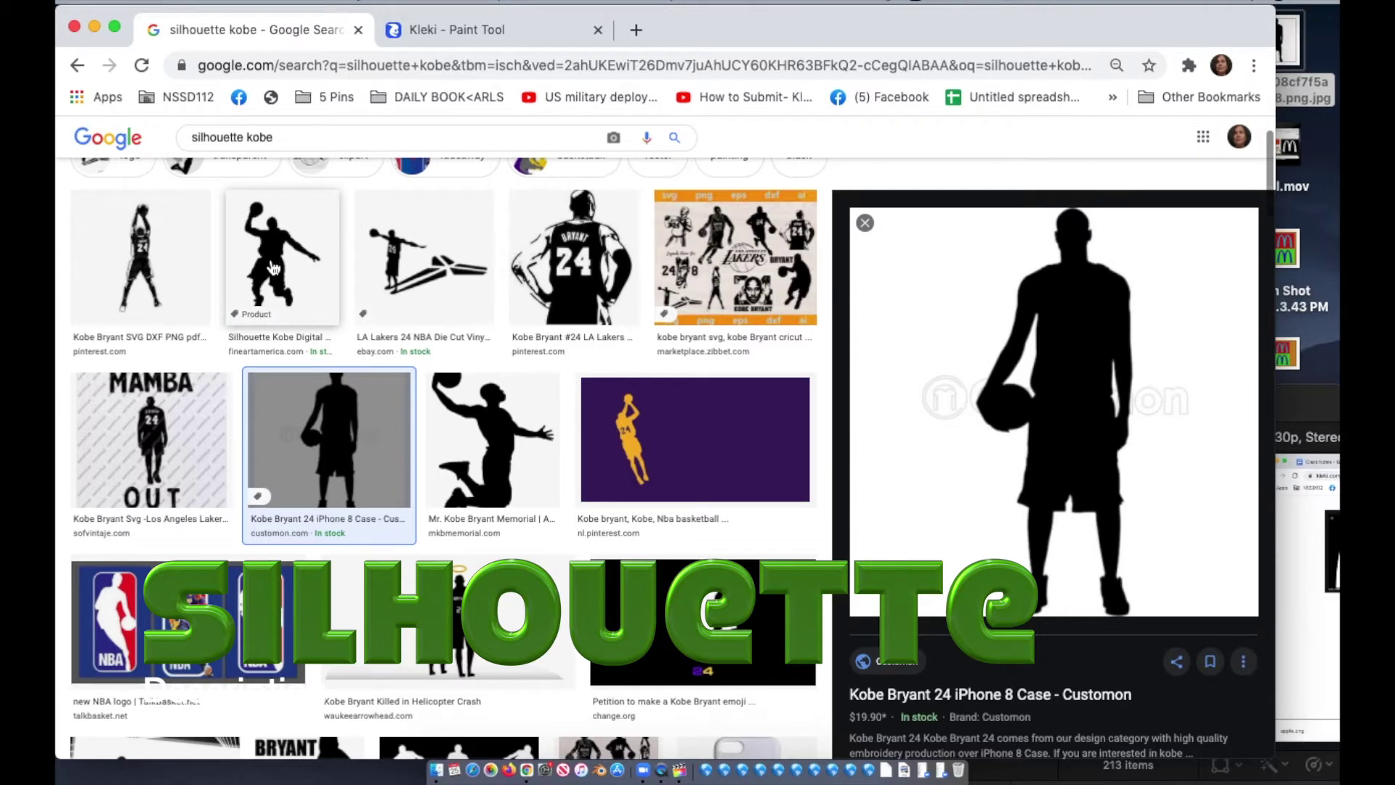
left_click(163, 250)
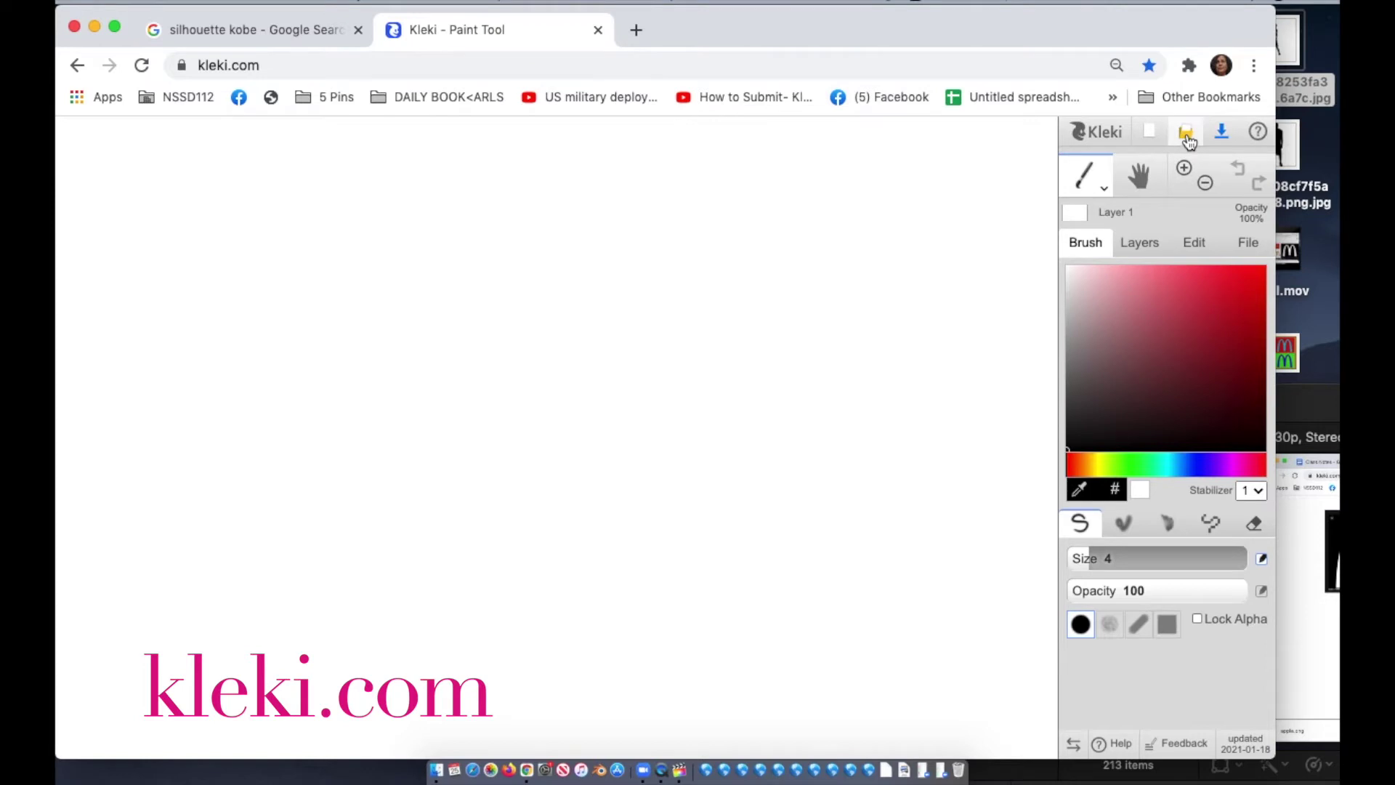
- Import the downloaded Kobe jpg as a new layer, shrunk and placed near the top-left corner
left_click(1186, 133)
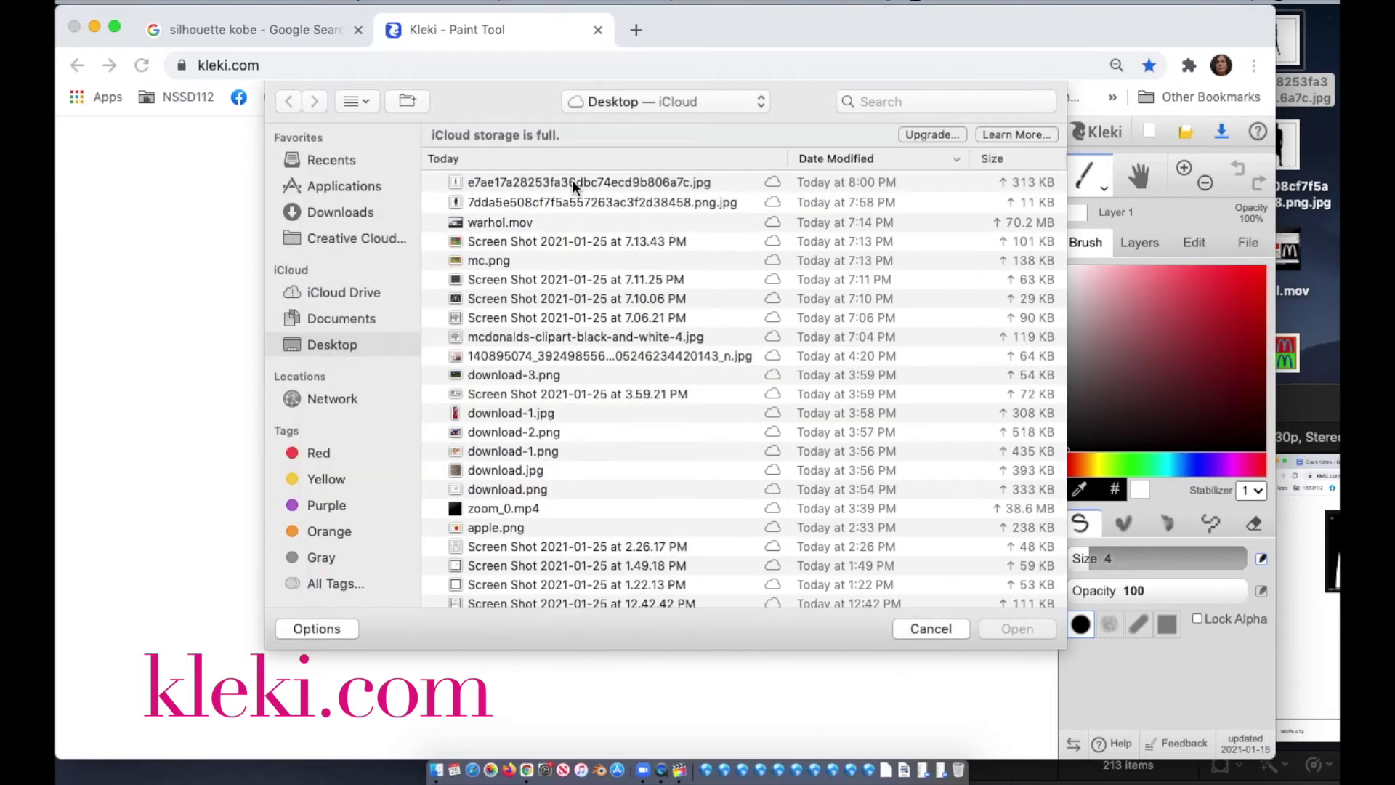
double_click(573, 181)
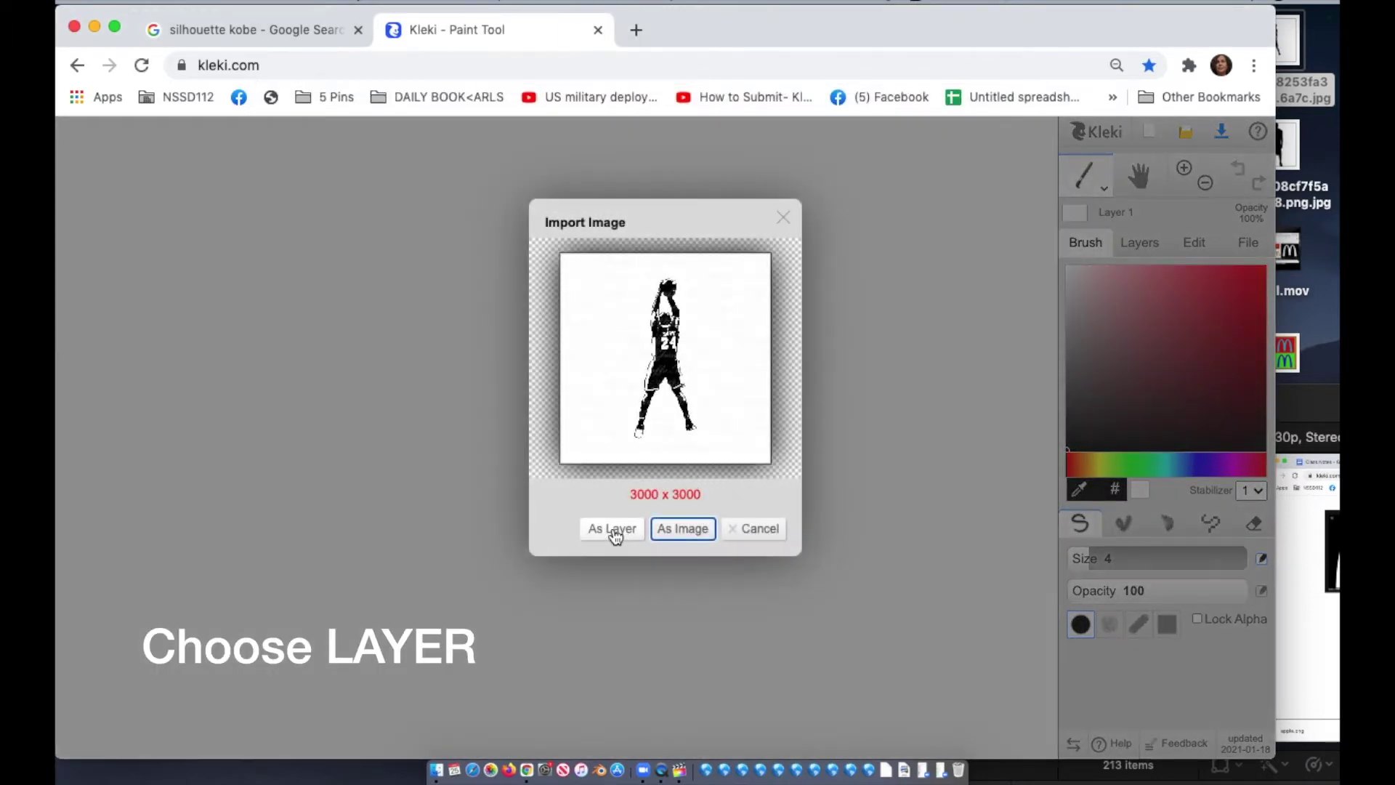
left_click(612, 528)
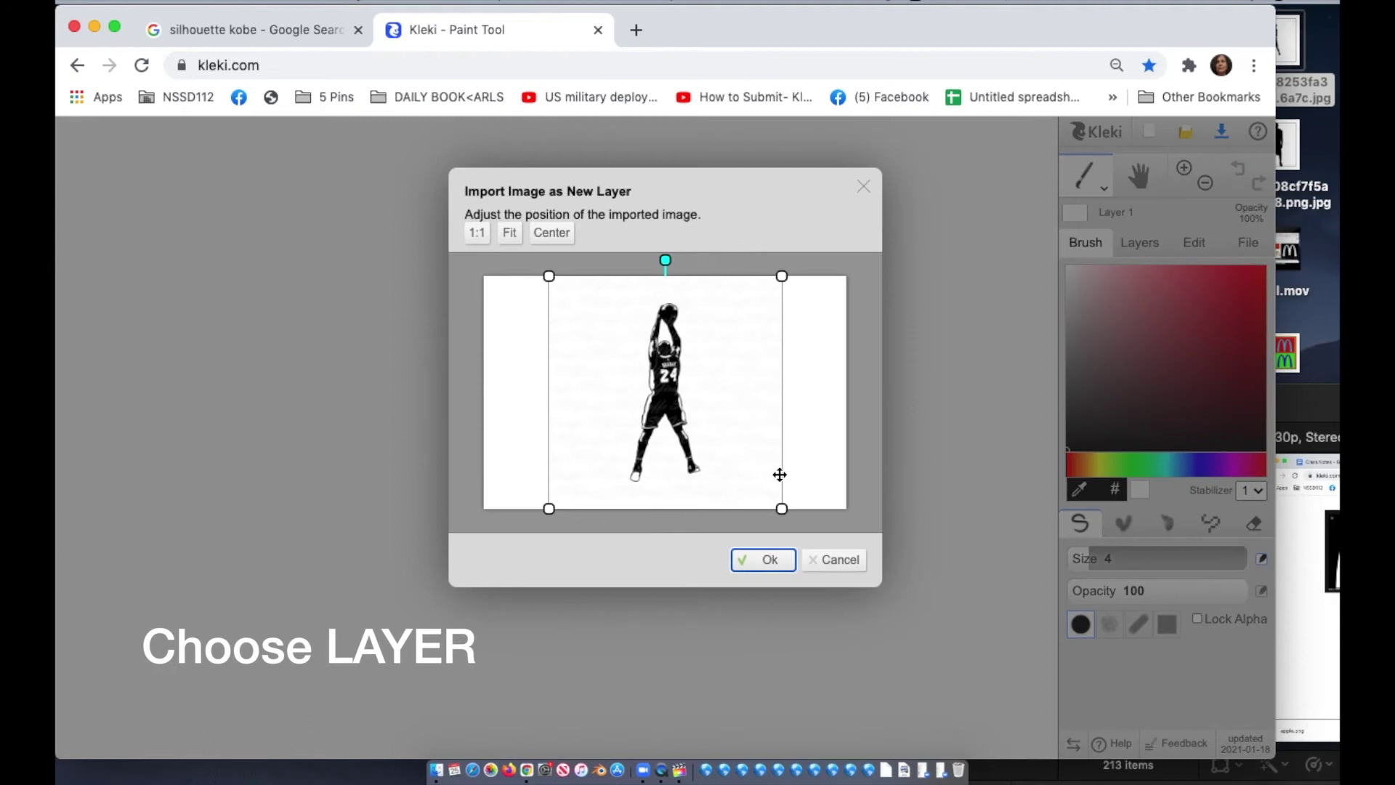
left_click_drag(782, 507, 643, 335)
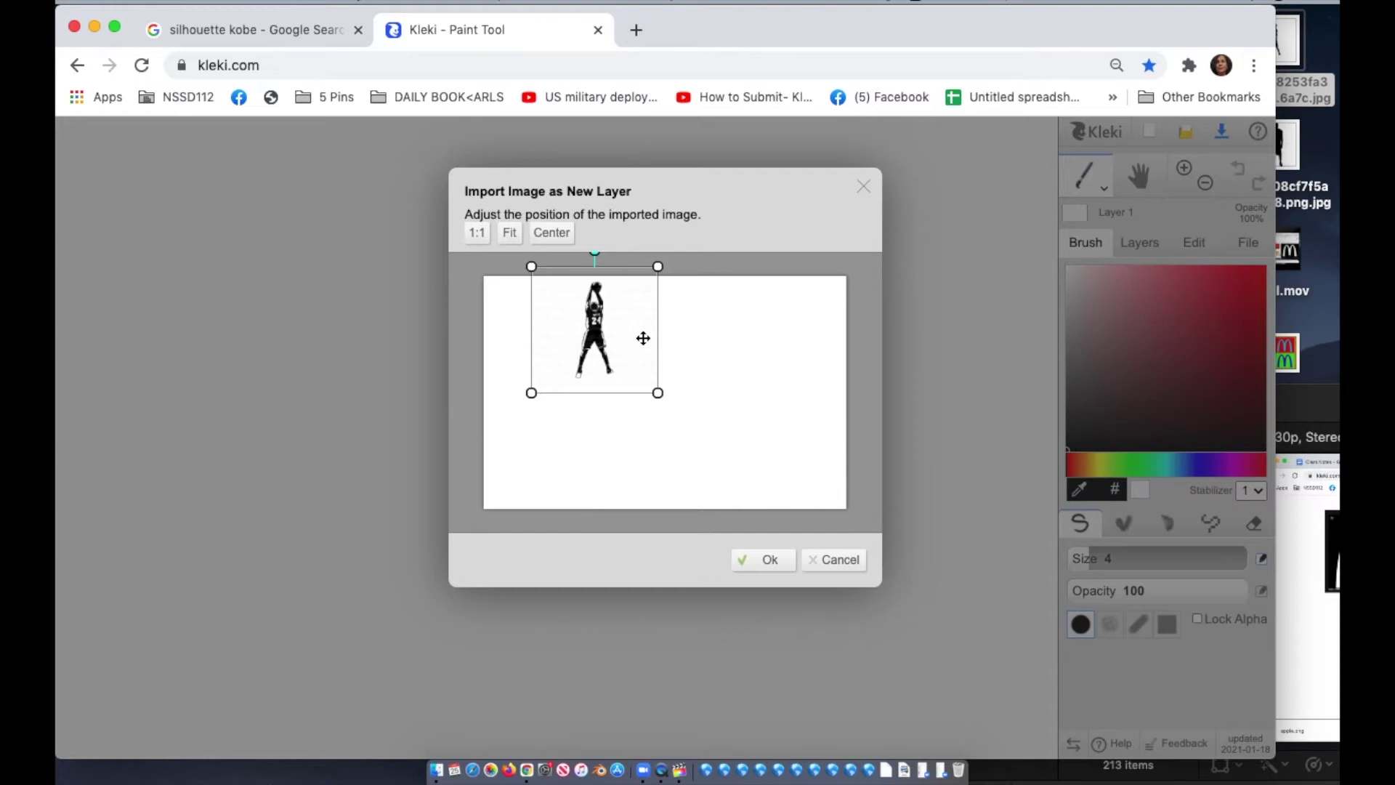
left_click_drag(643, 338, 644, 348)
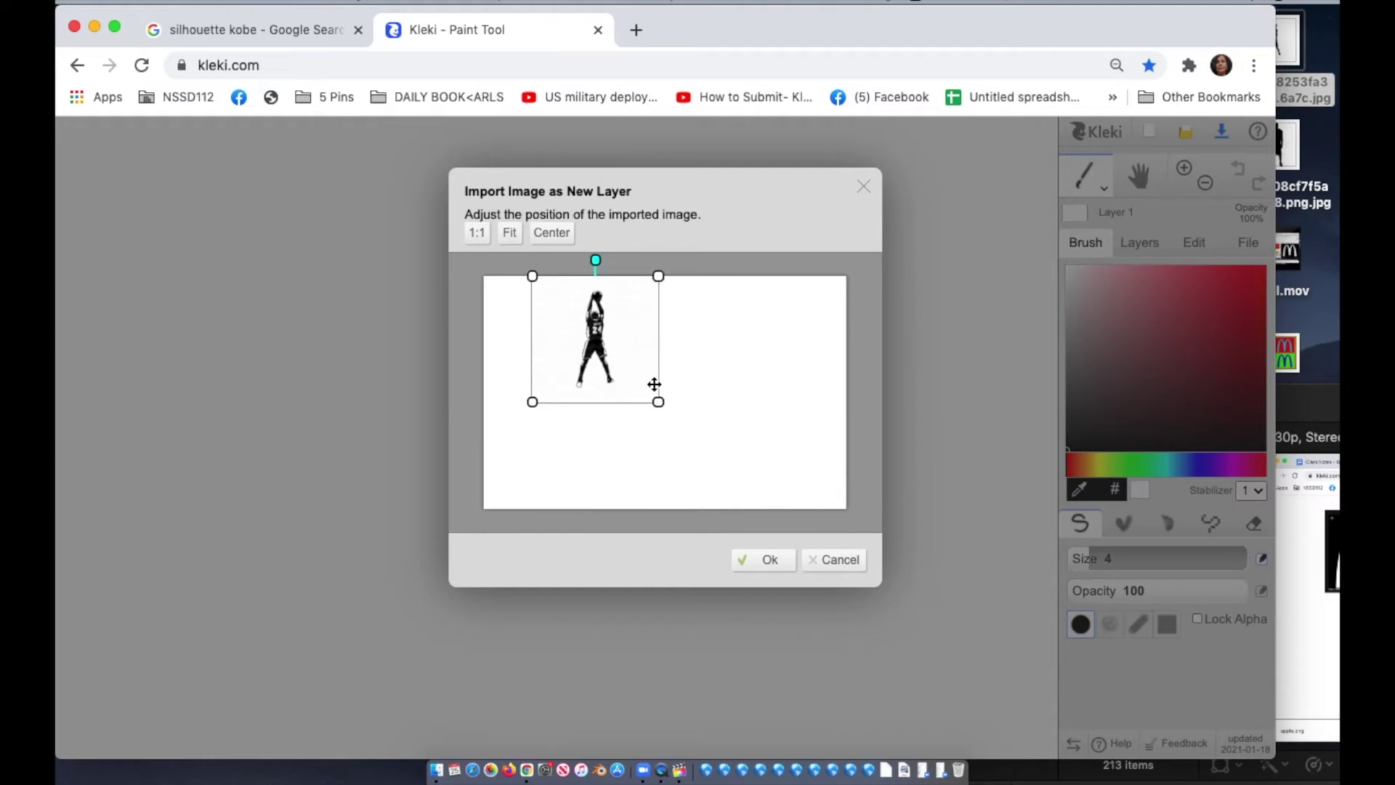
left_click_drag(660, 404, 644, 384)
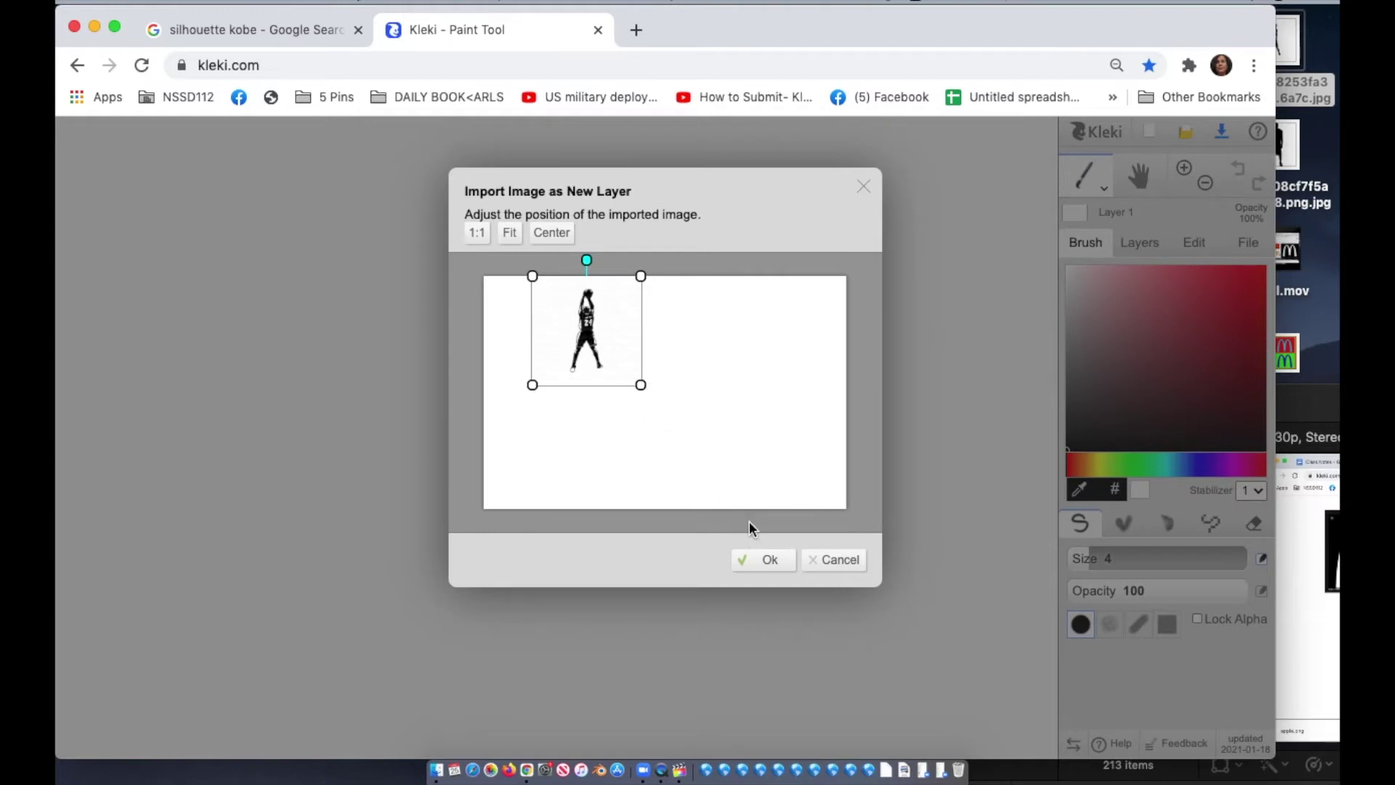
left_click(768, 564)
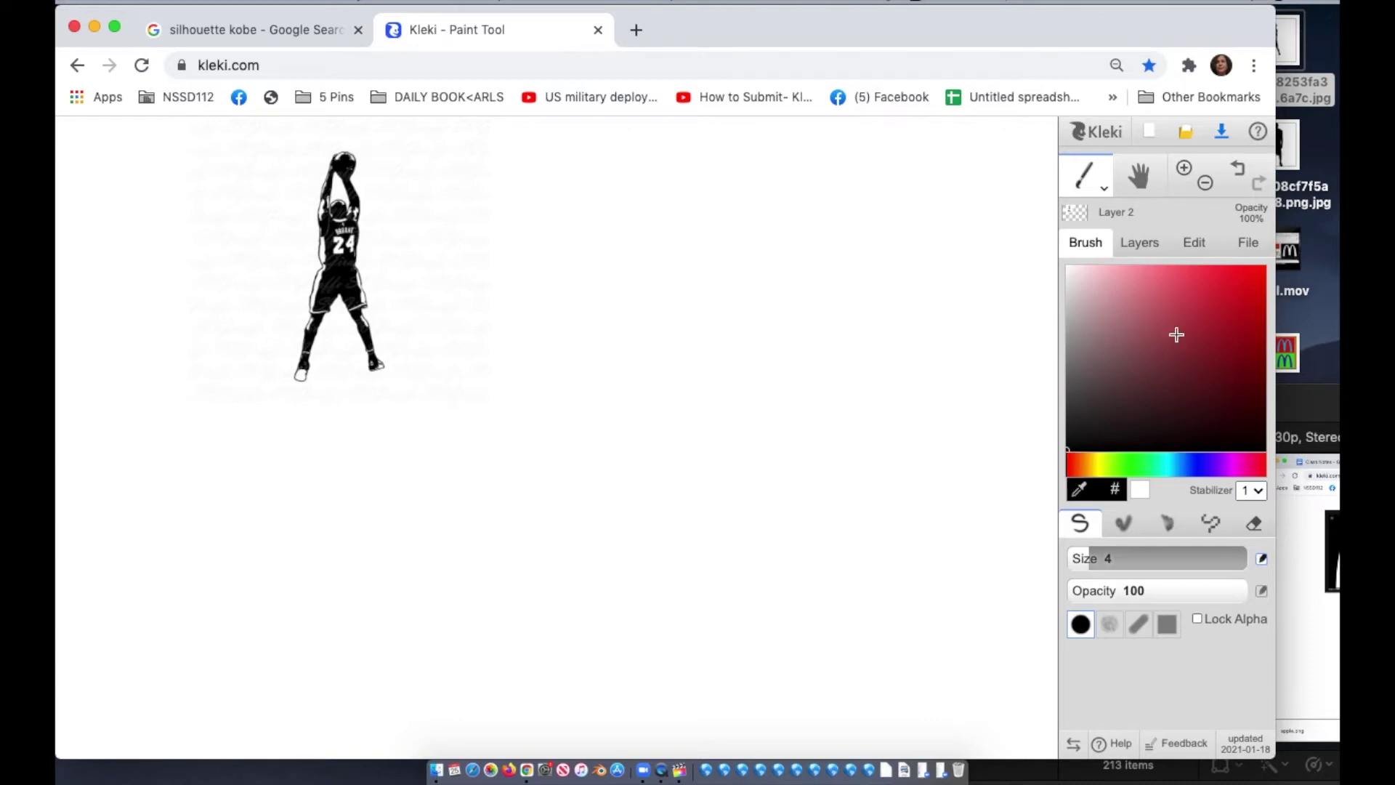
- Rename the silhouette layer to 1, duplicate it, and name the copy 2
left_click(1137, 240)
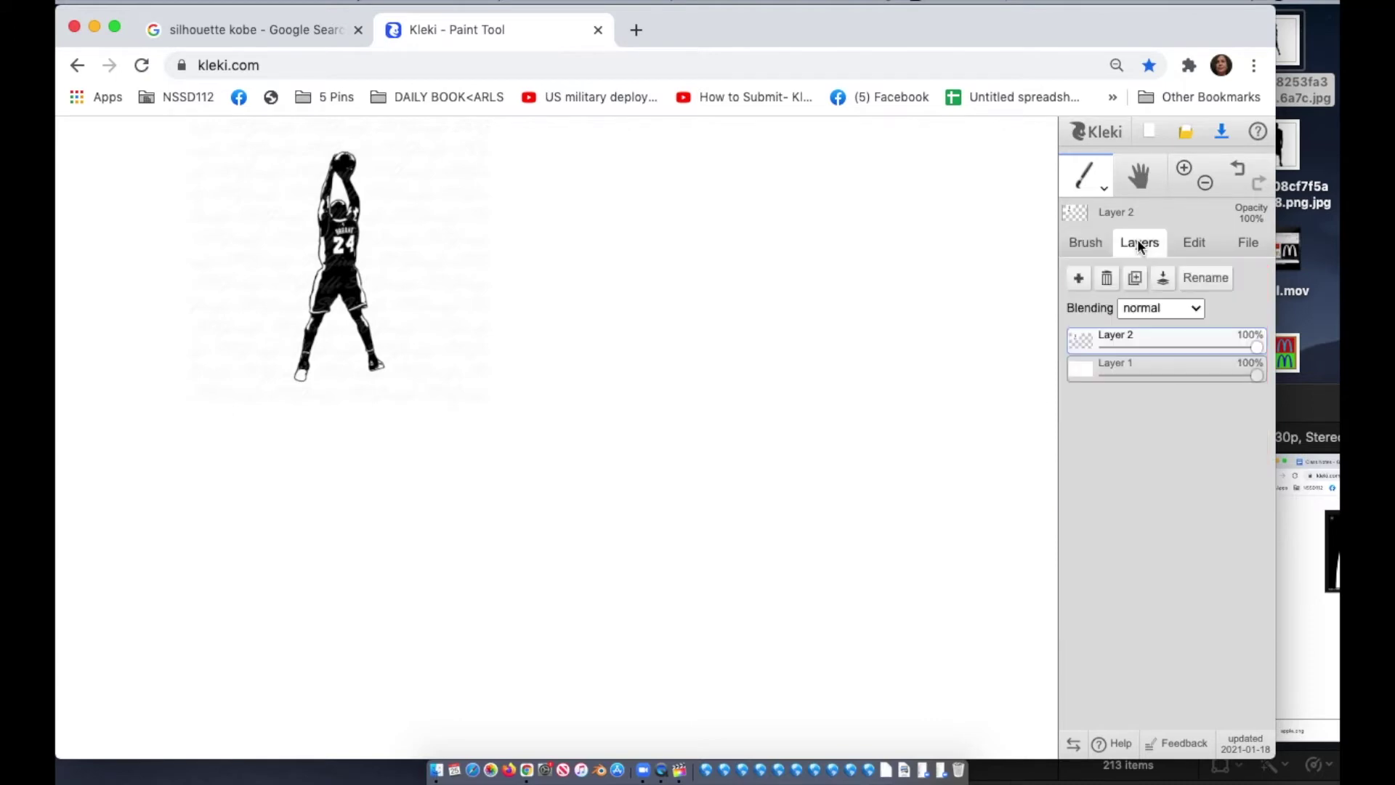
double_click(1123, 337)
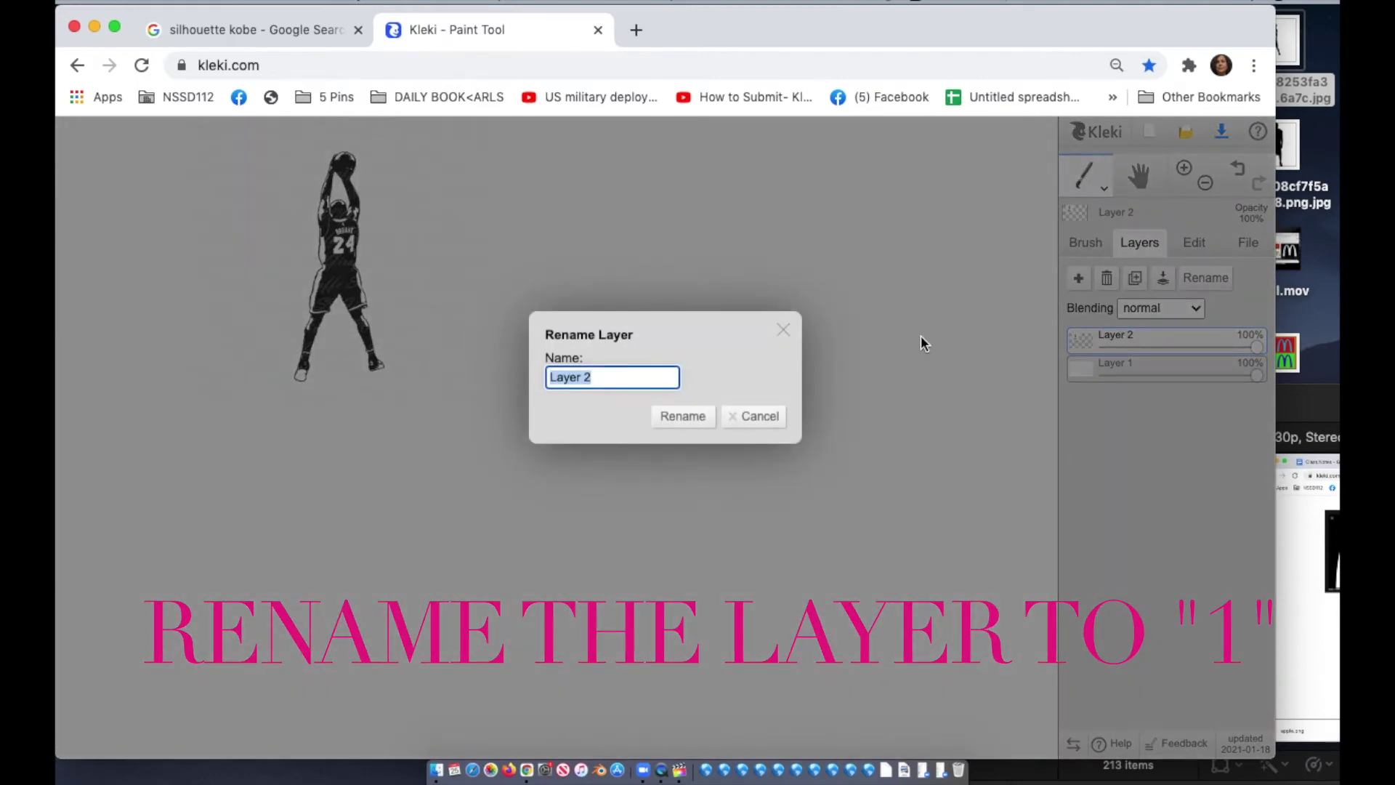
type("1")
key("Return")
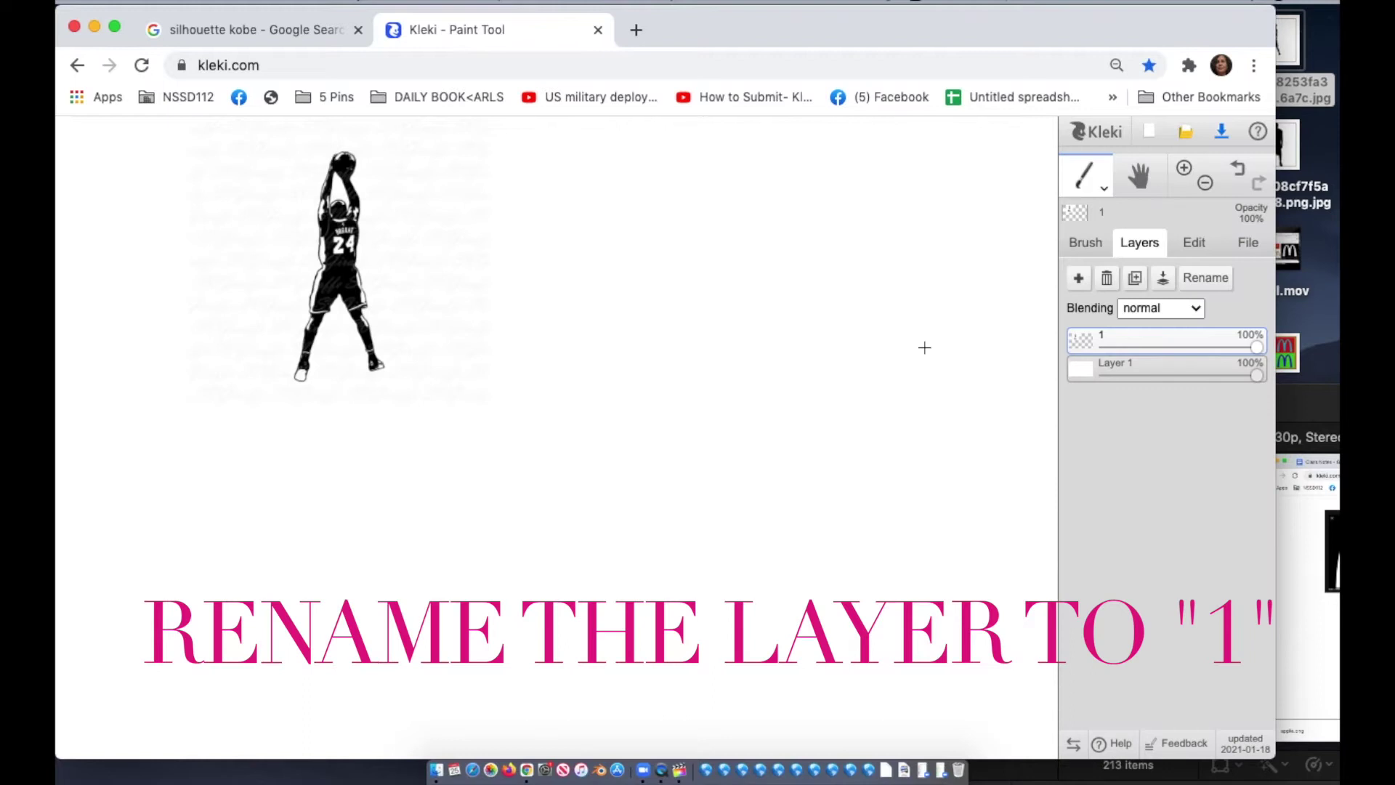
left_click(1134, 278)
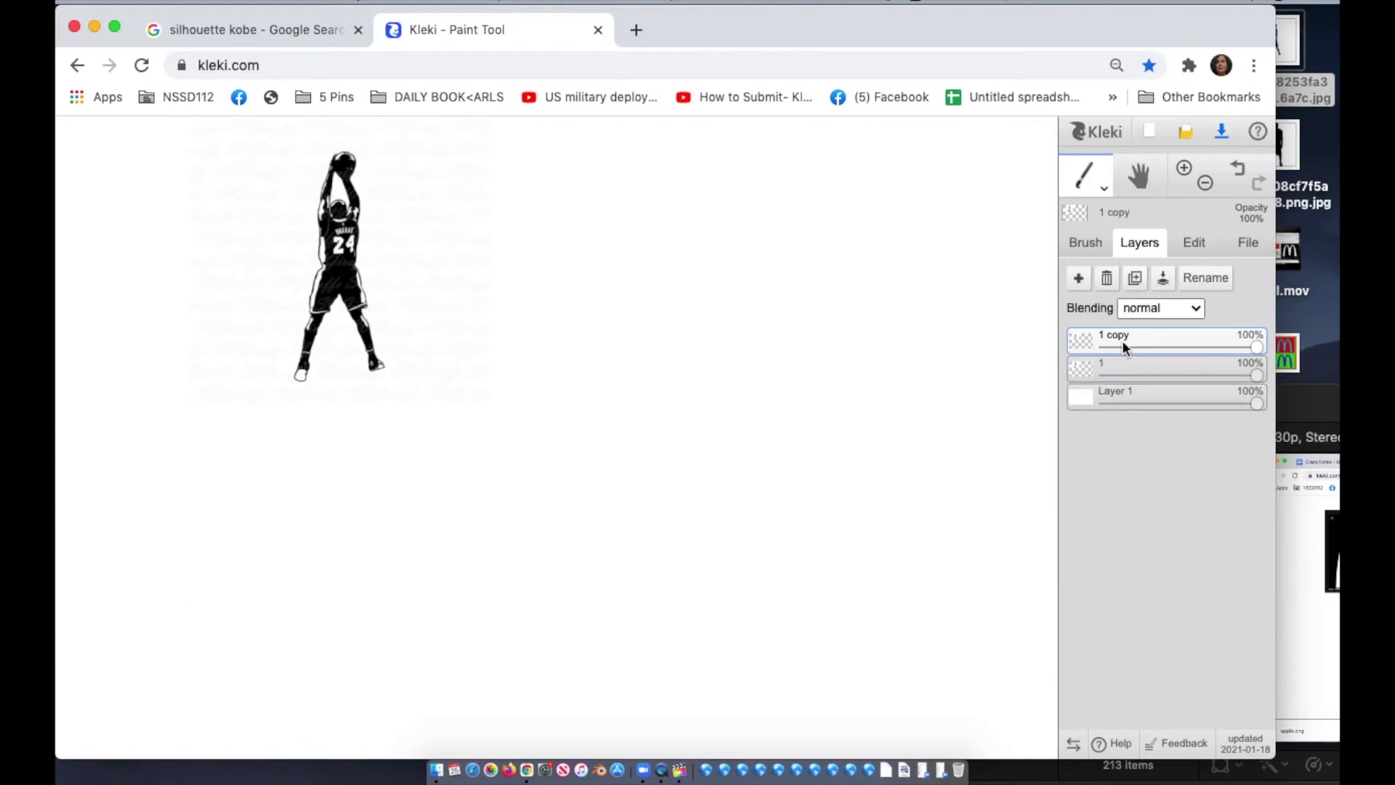
double_click(1120, 337)
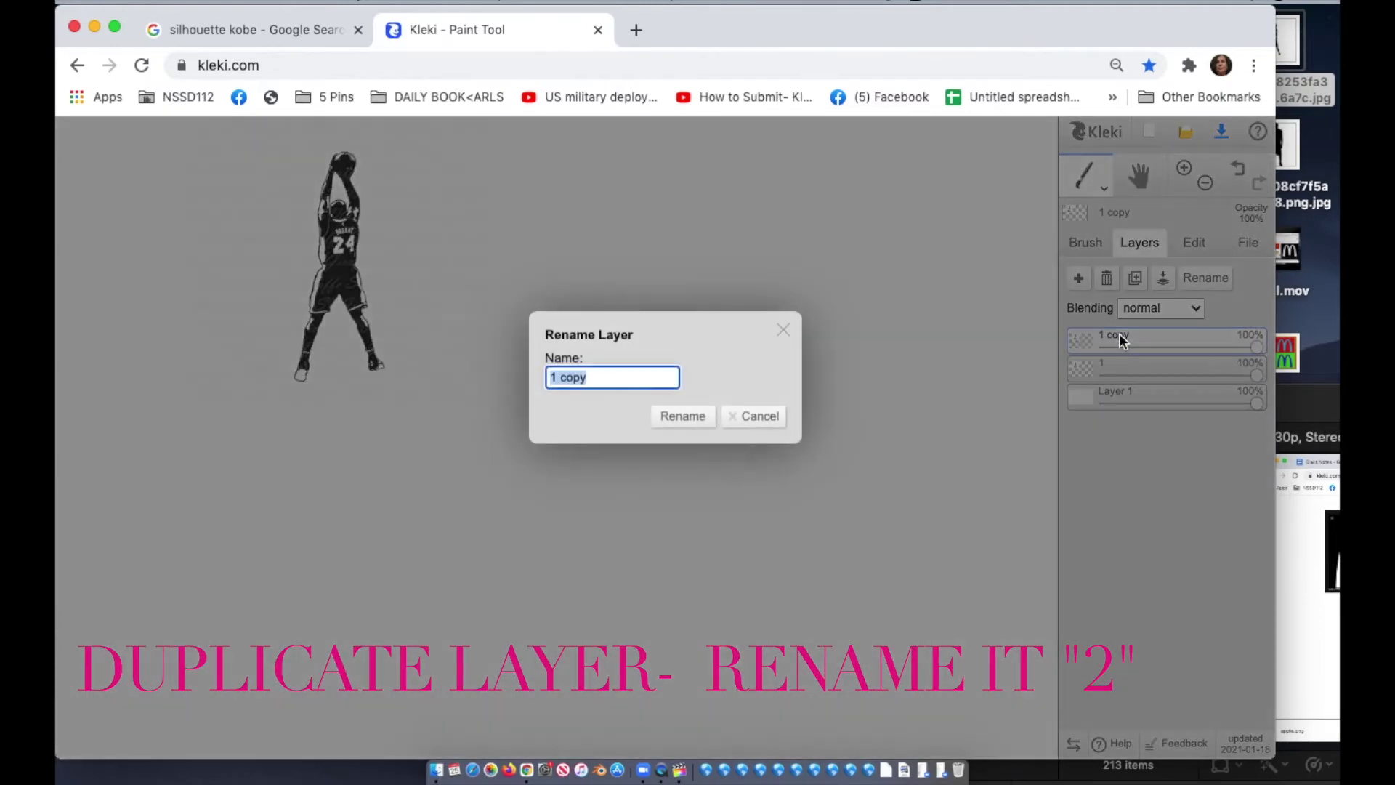
type("2")
left_click(690, 421)
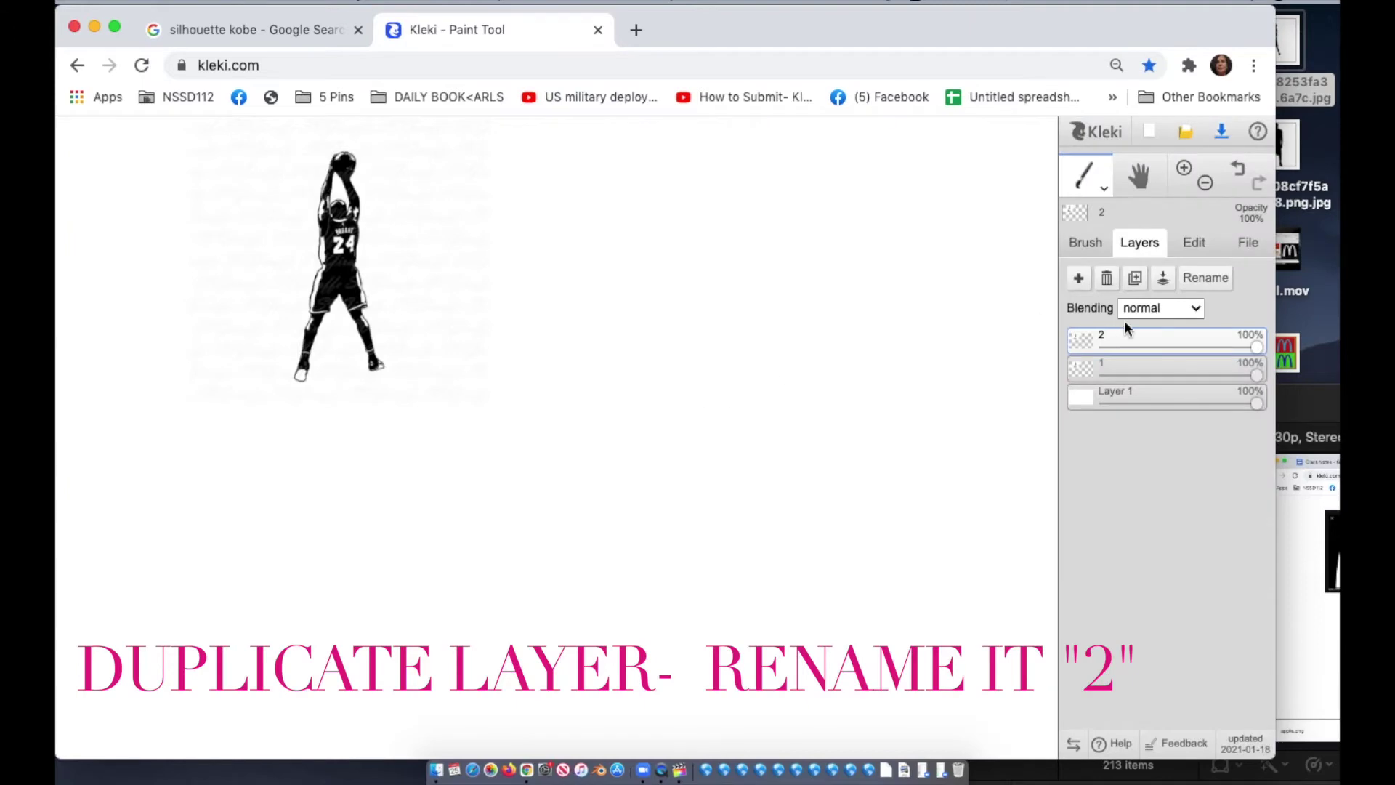
- Transform layer 2 to sit right of the original silhouette at the same height
left_click(1193, 243)
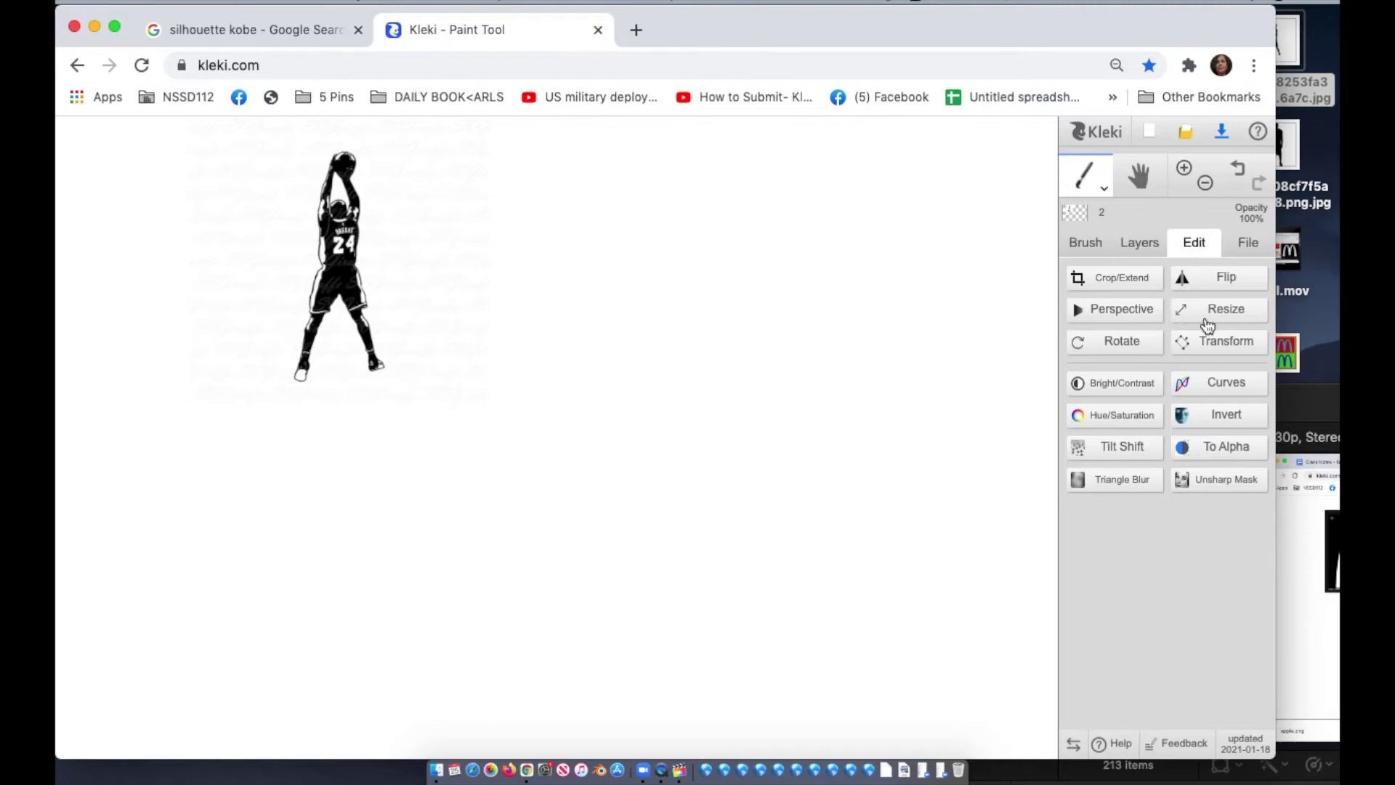
left_click(1199, 344)
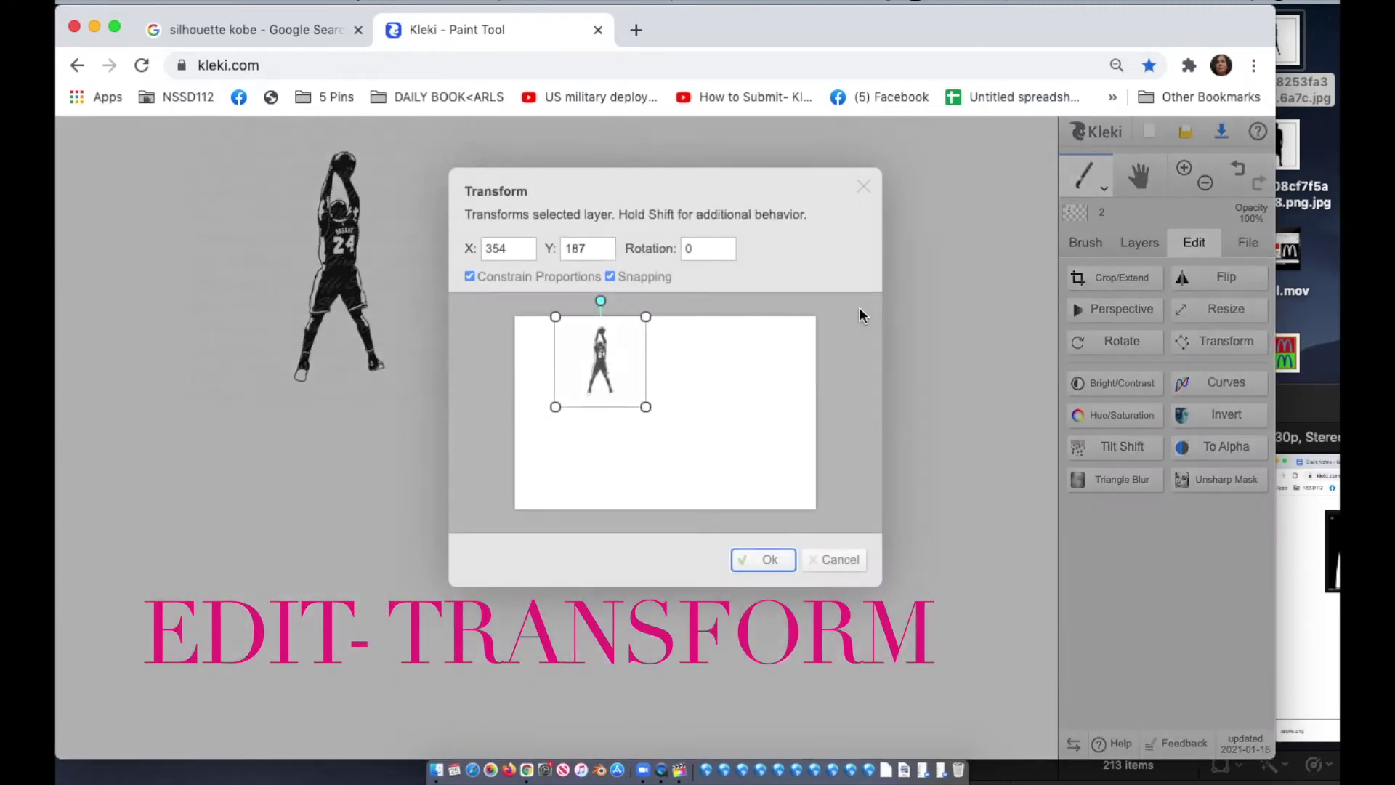
left_click_drag(599, 351, 688, 351)
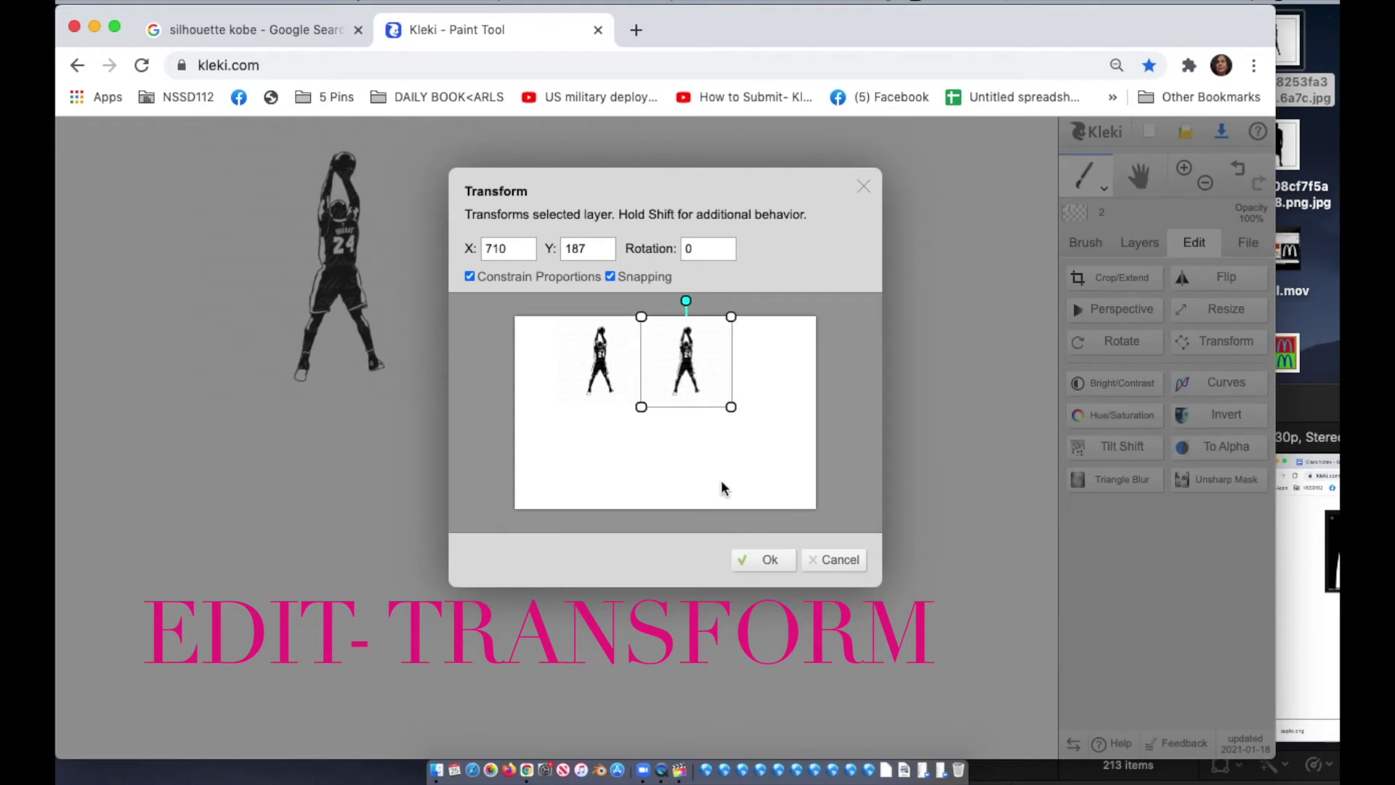
left_click(761, 560)
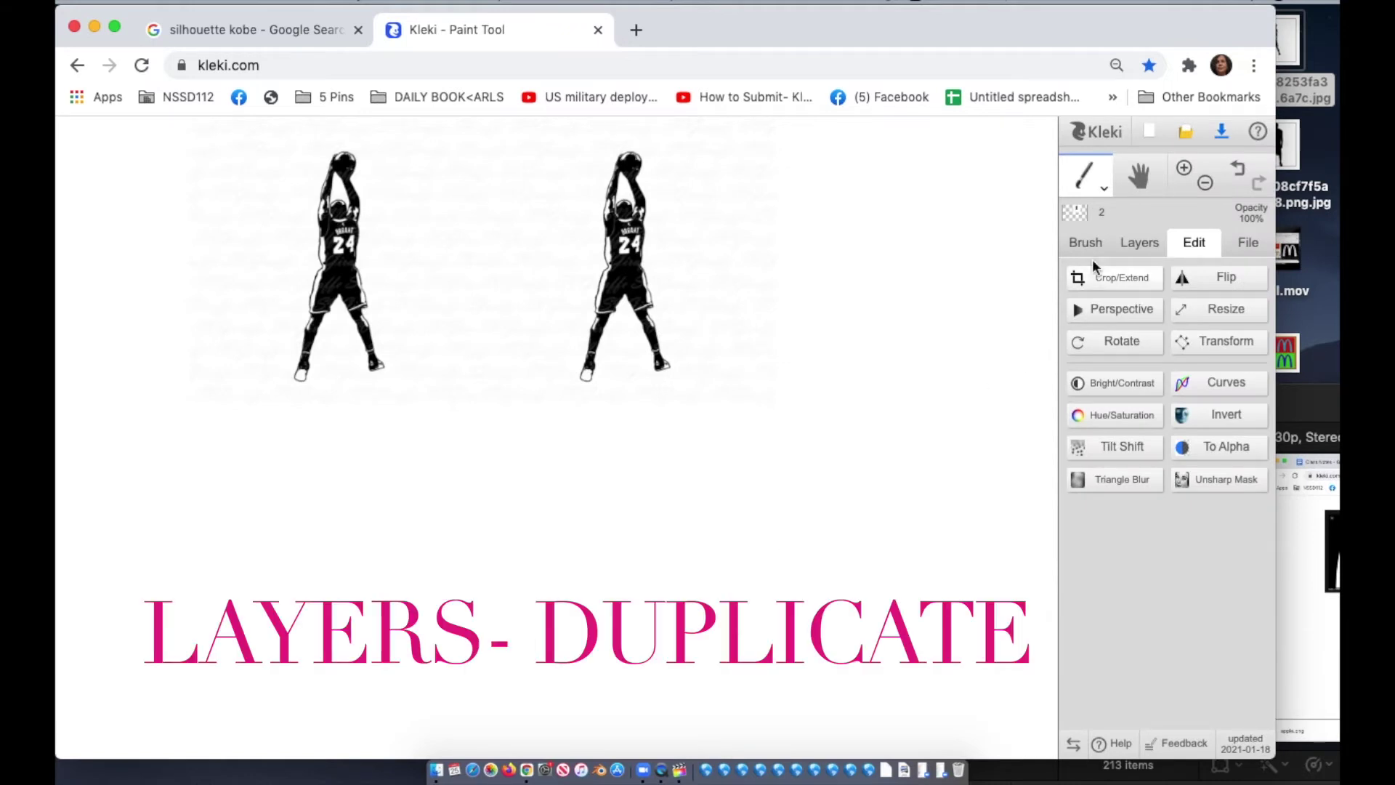
- Duplicate layer 2 and name the new copy 3
left_click(1132, 247)
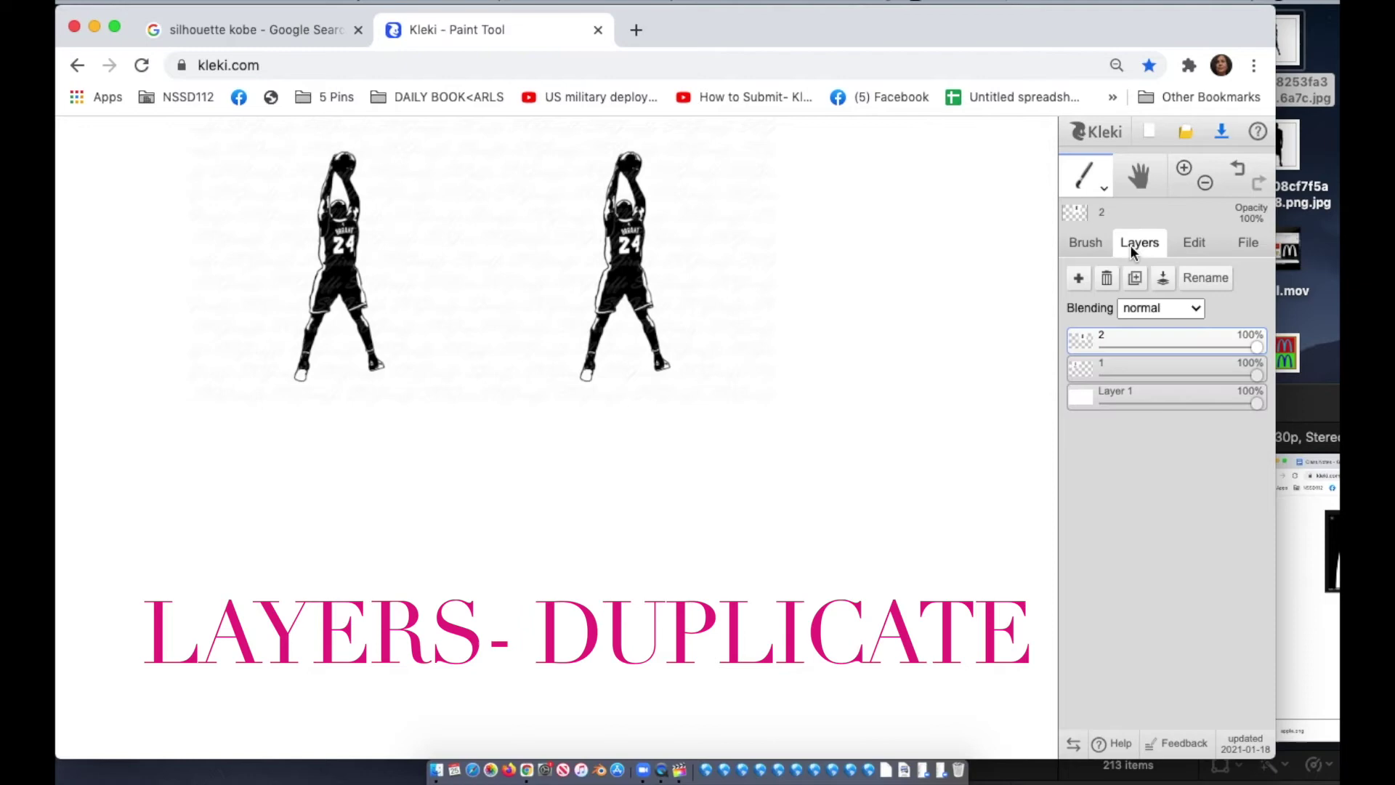
left_click(1139, 284)
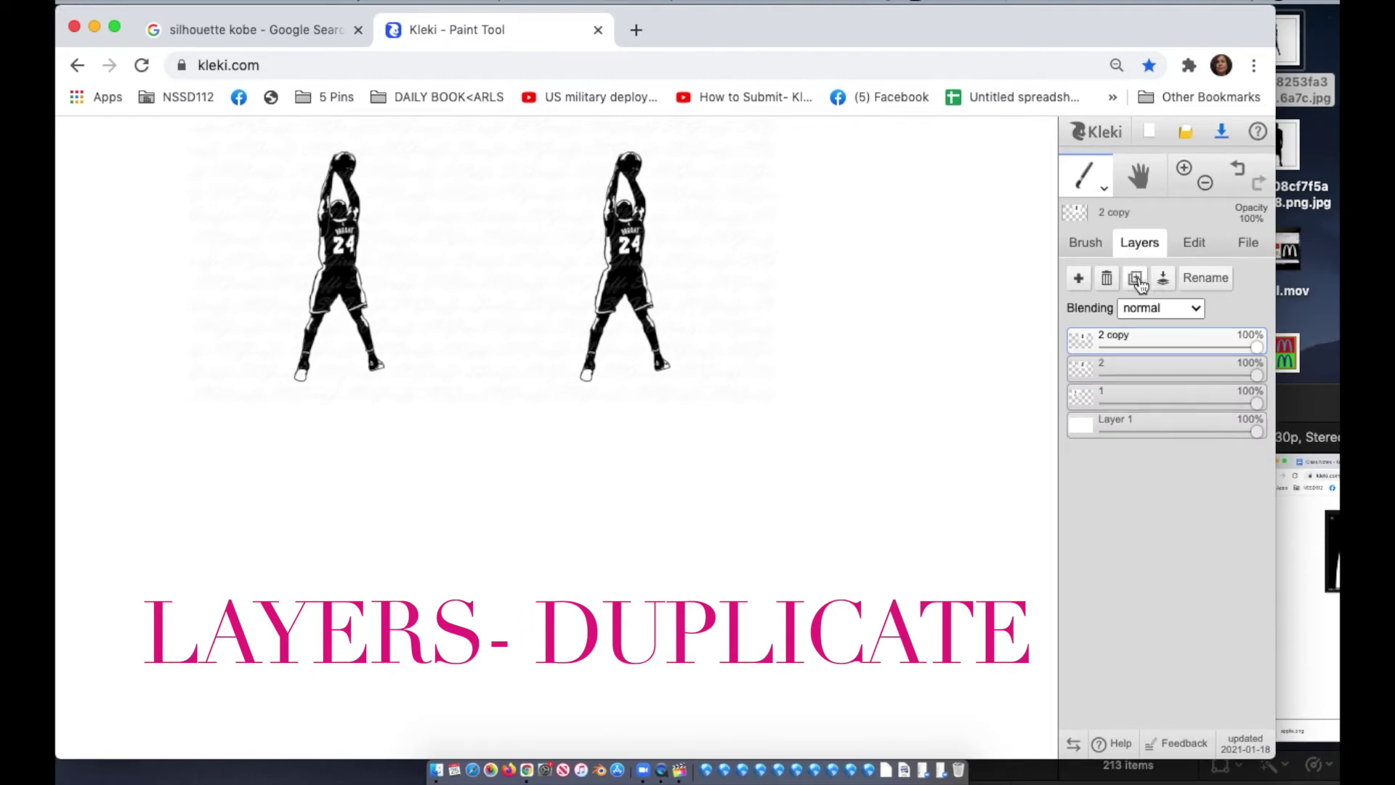
double_click(1108, 335)
type("3")
key("Return")
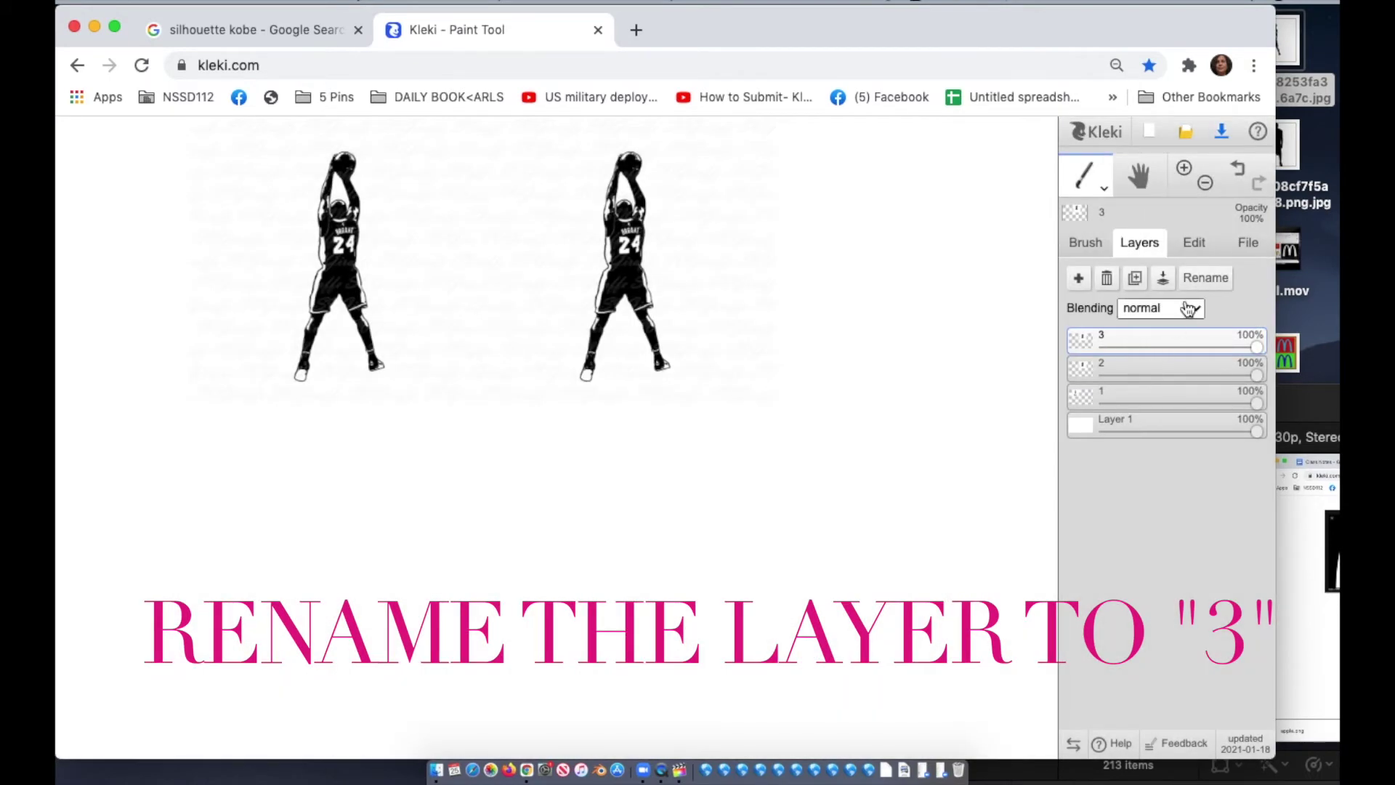
- Transform layer 3 into the lower-left quarter beneath the first figure
left_click(1200, 244)
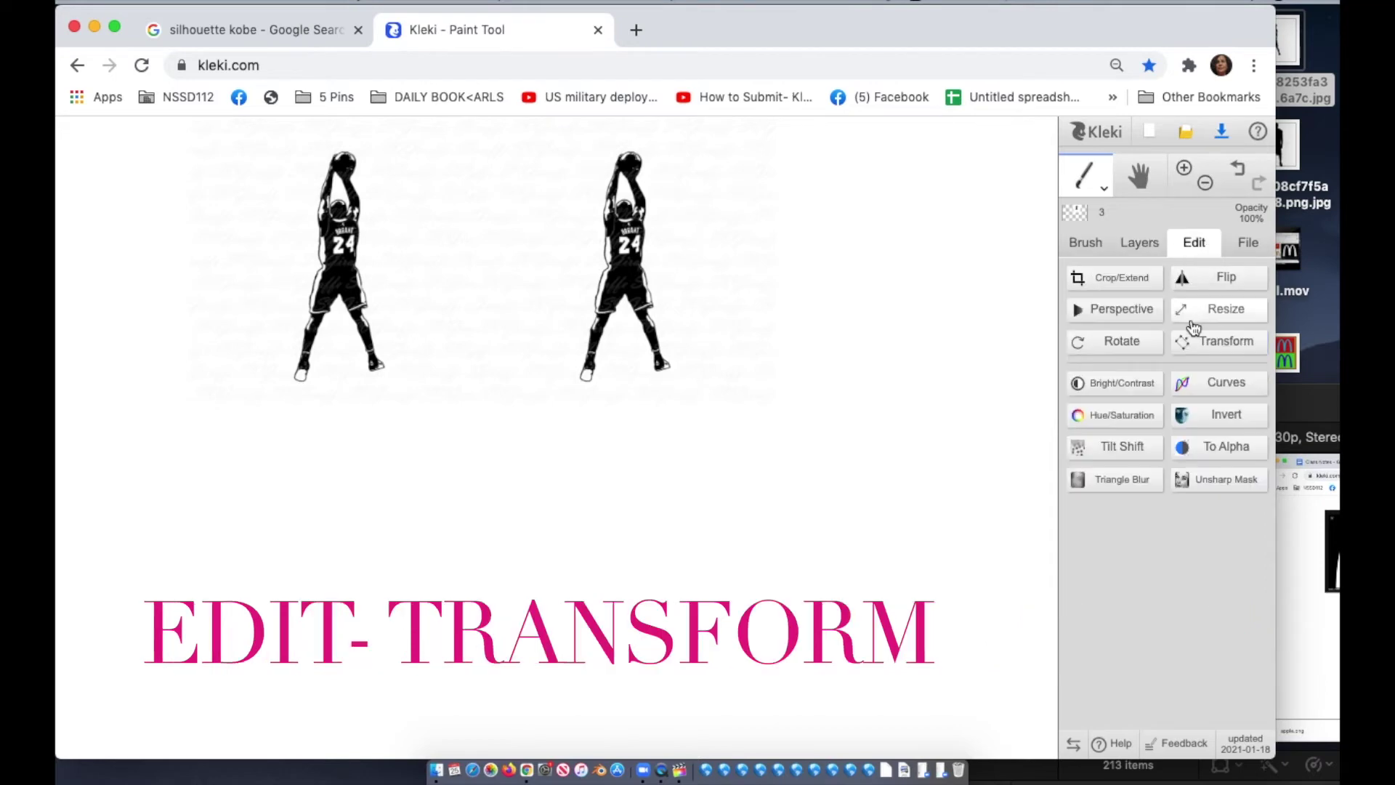
left_click(1192, 350)
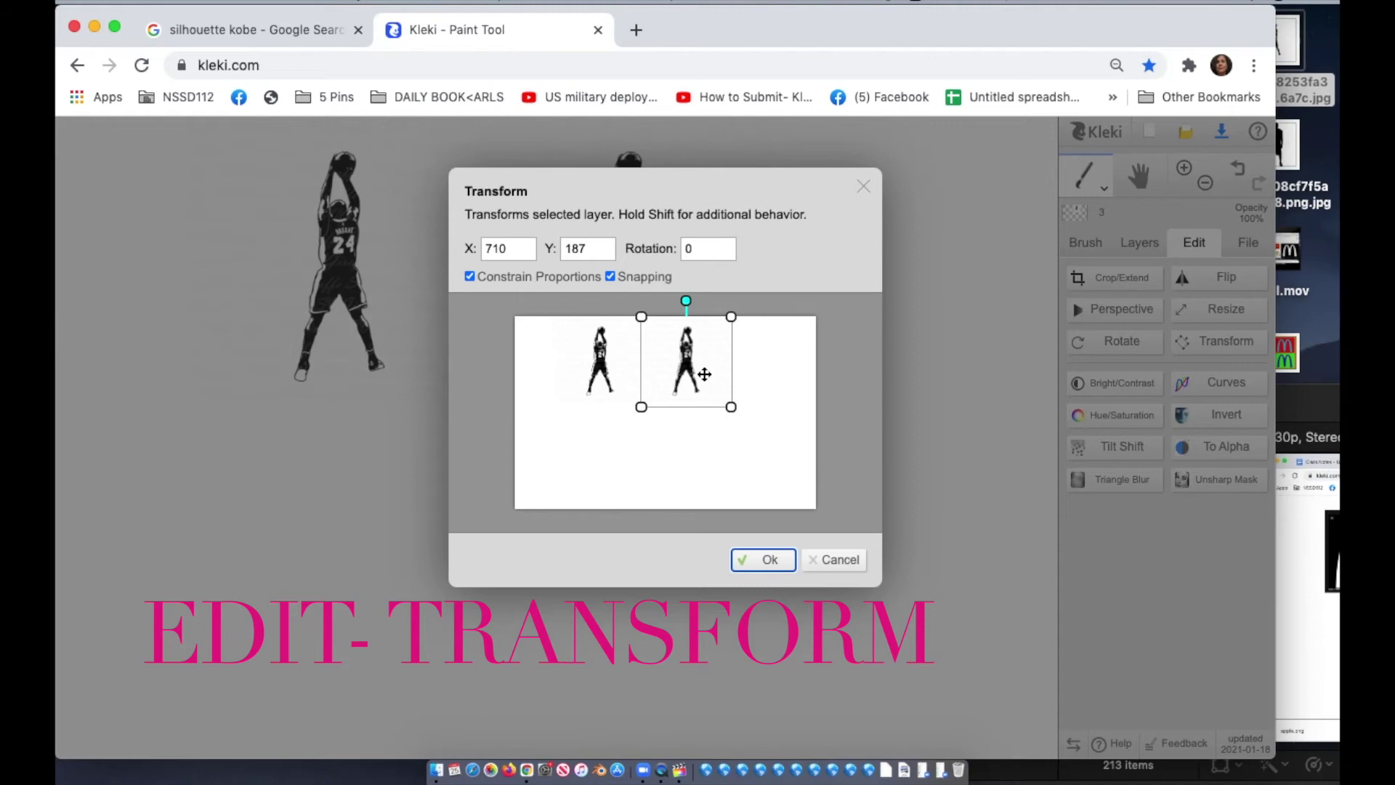
left_click_drag(703, 373, 651, 474)
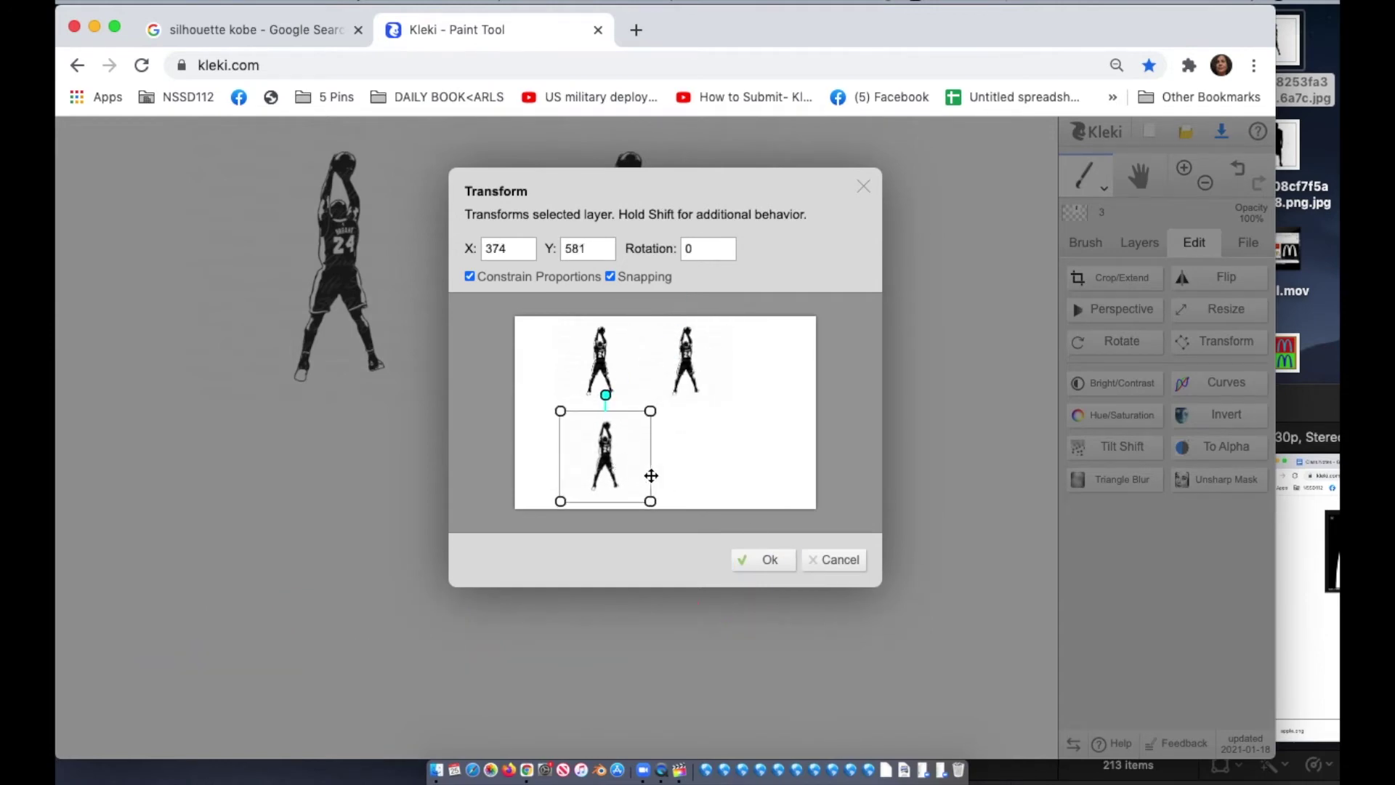
left_click(770, 558)
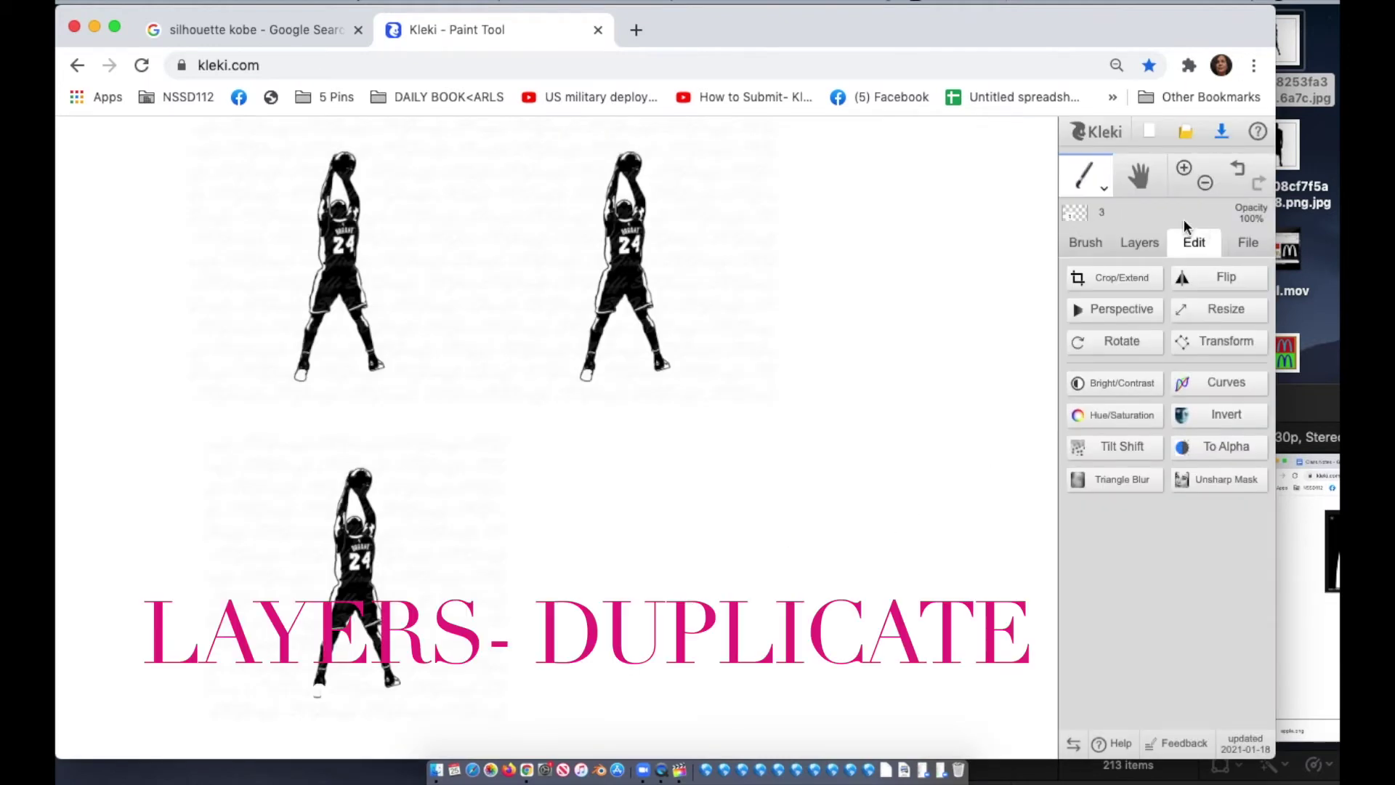
- Duplicate layer 3 and name the new copy 4
left_click(1147, 245)
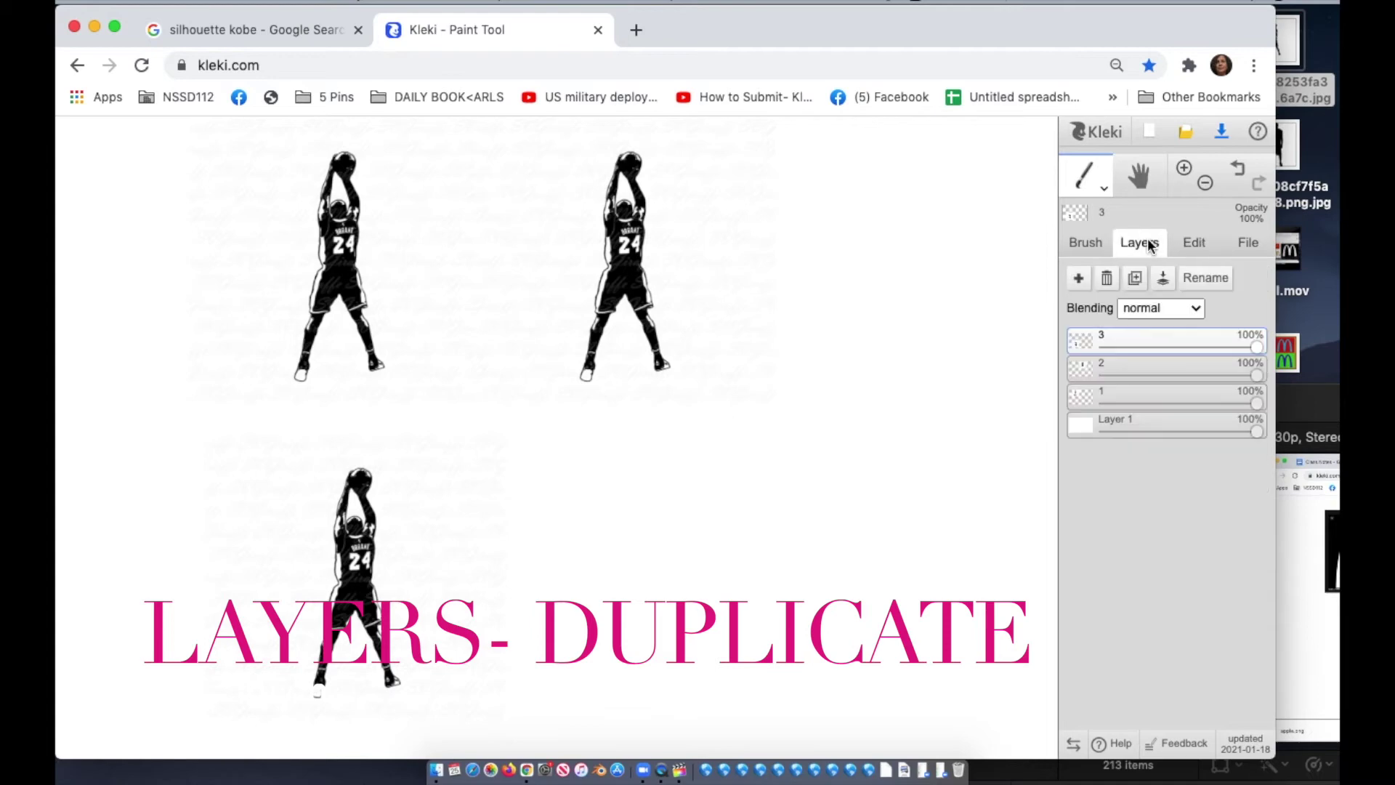
left_click(1137, 279)
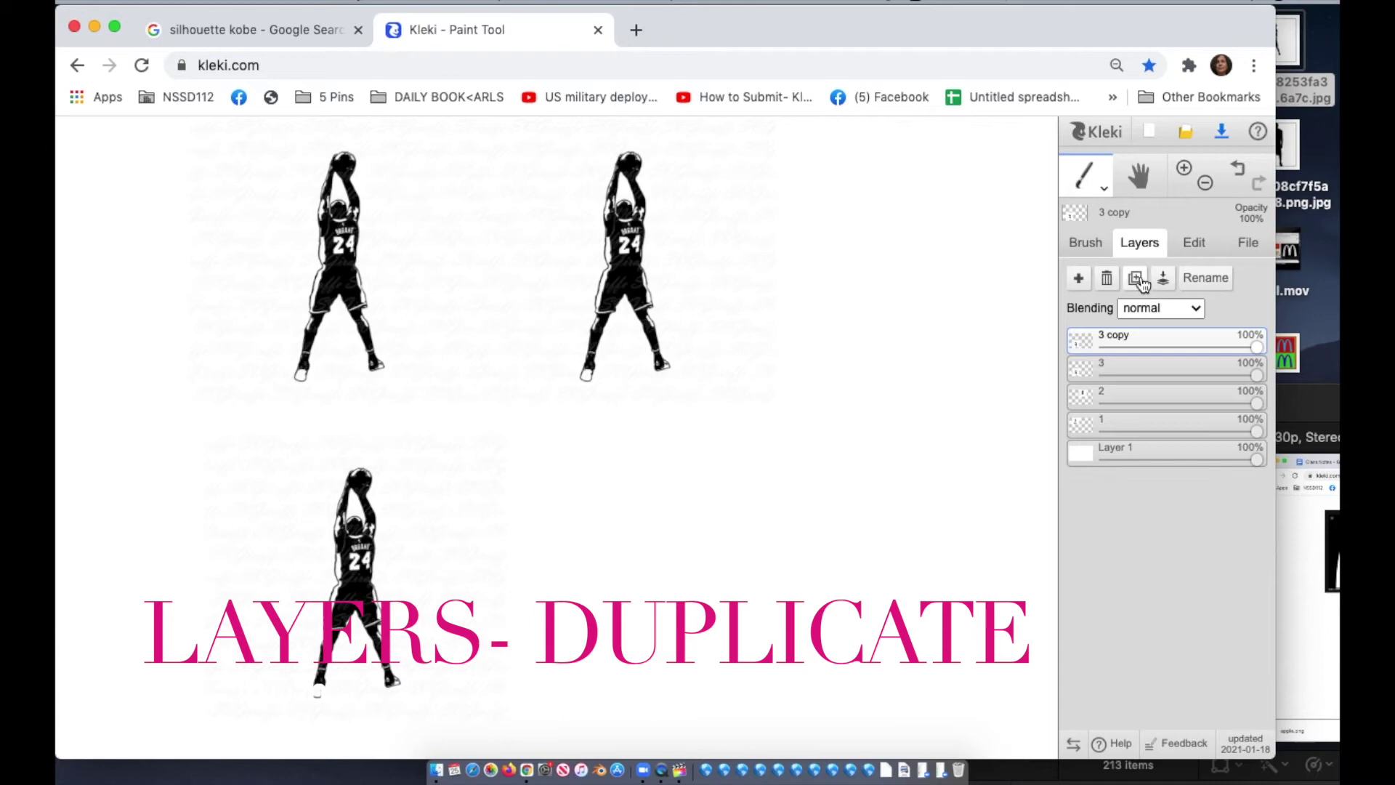
double_click(1113, 336)
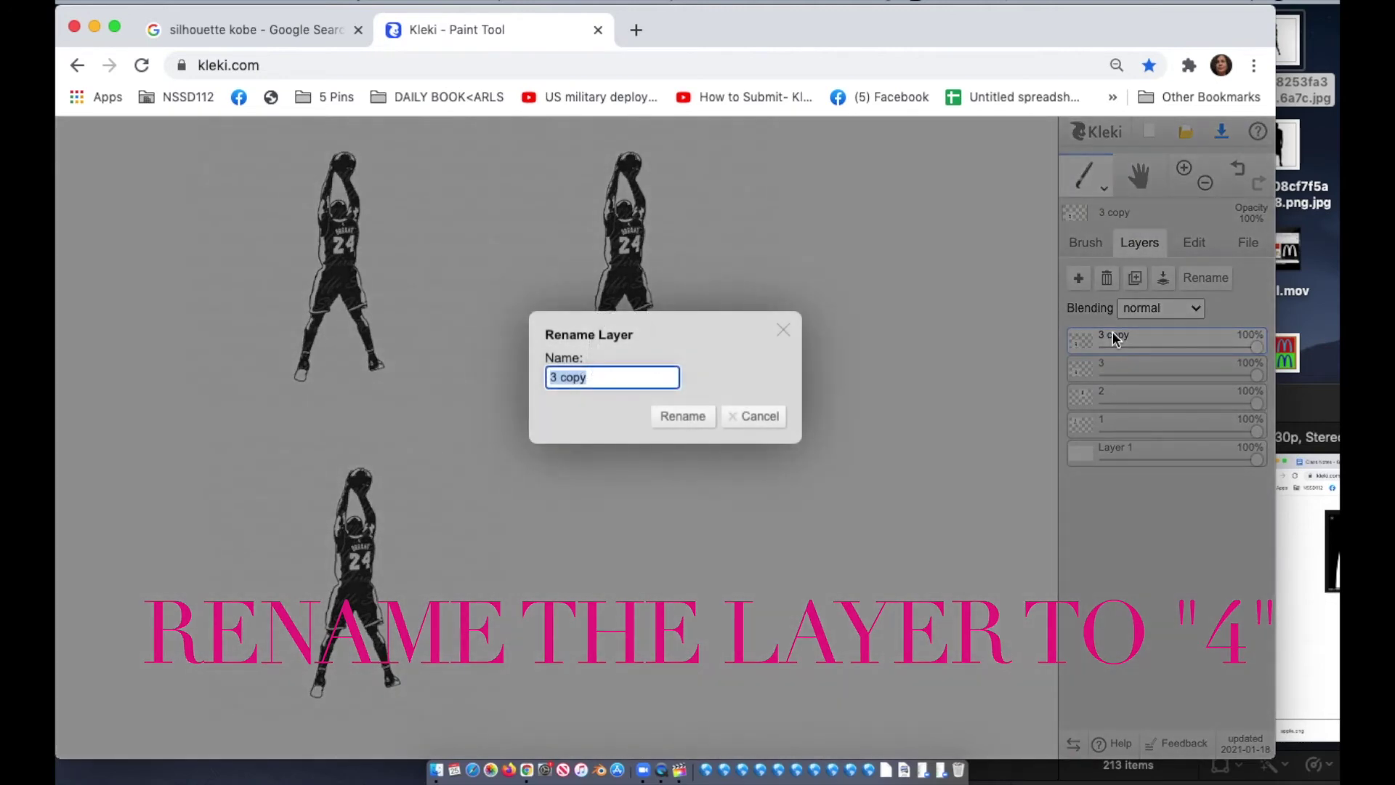
type("4")
key("Return")
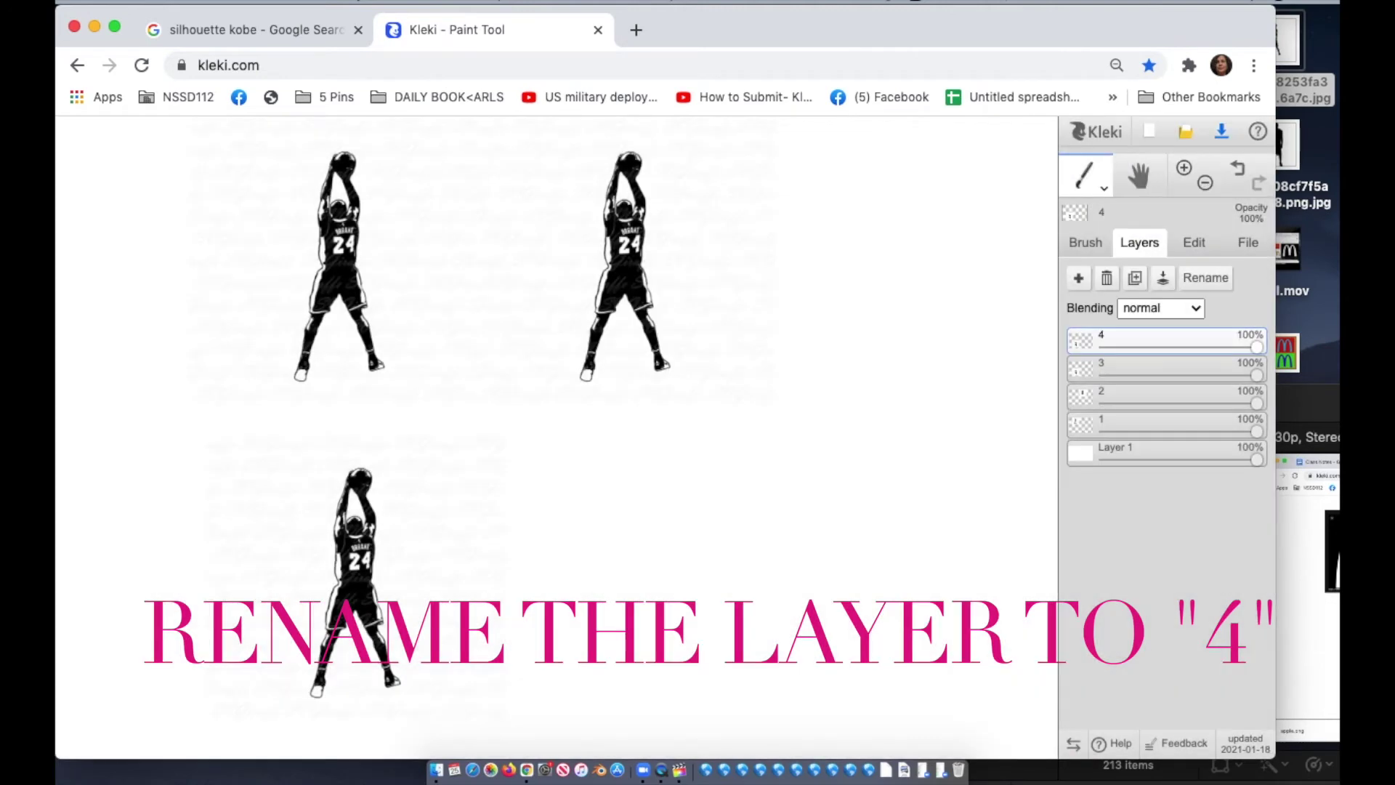
- Transform layer 4 into the lower-right quarter of the canvas
left_click(1196, 245)
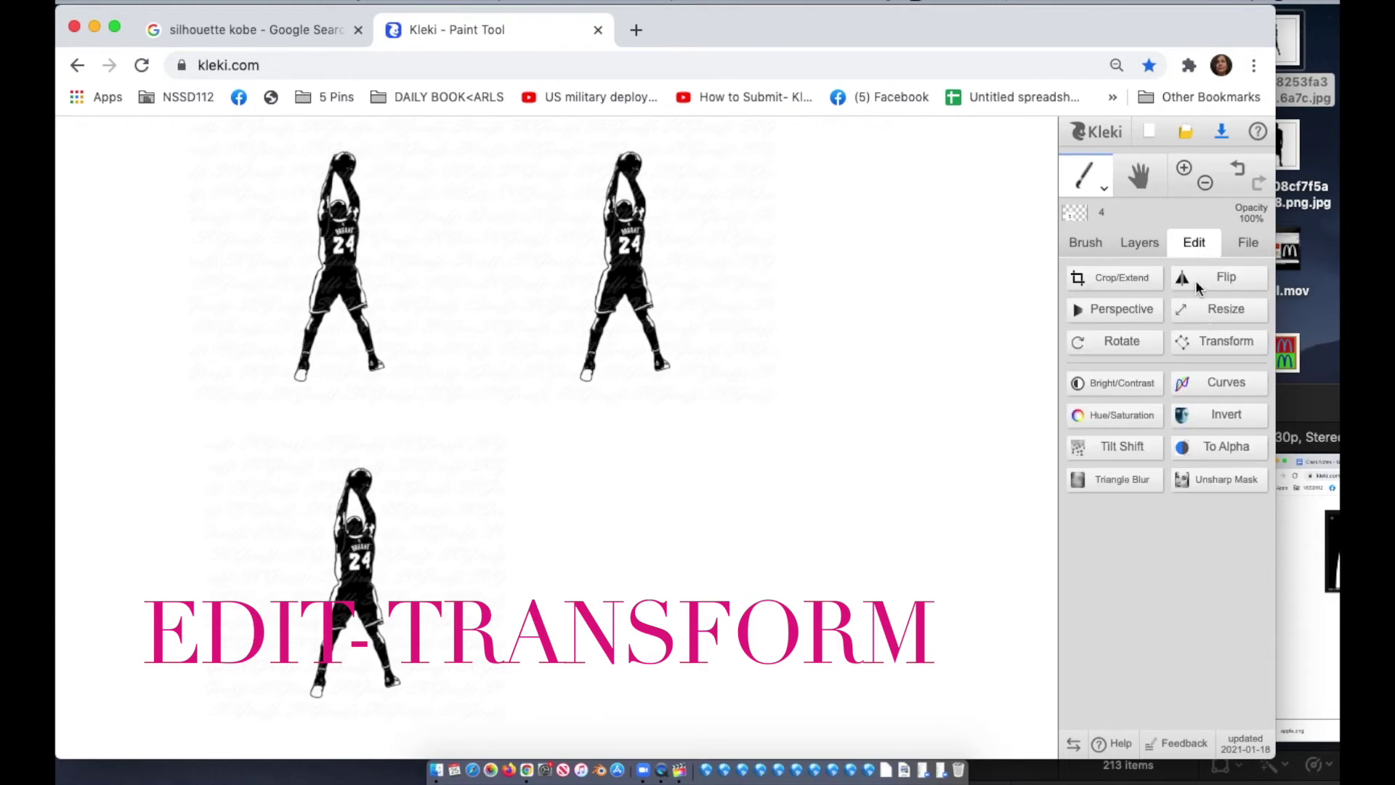
left_click(1214, 345)
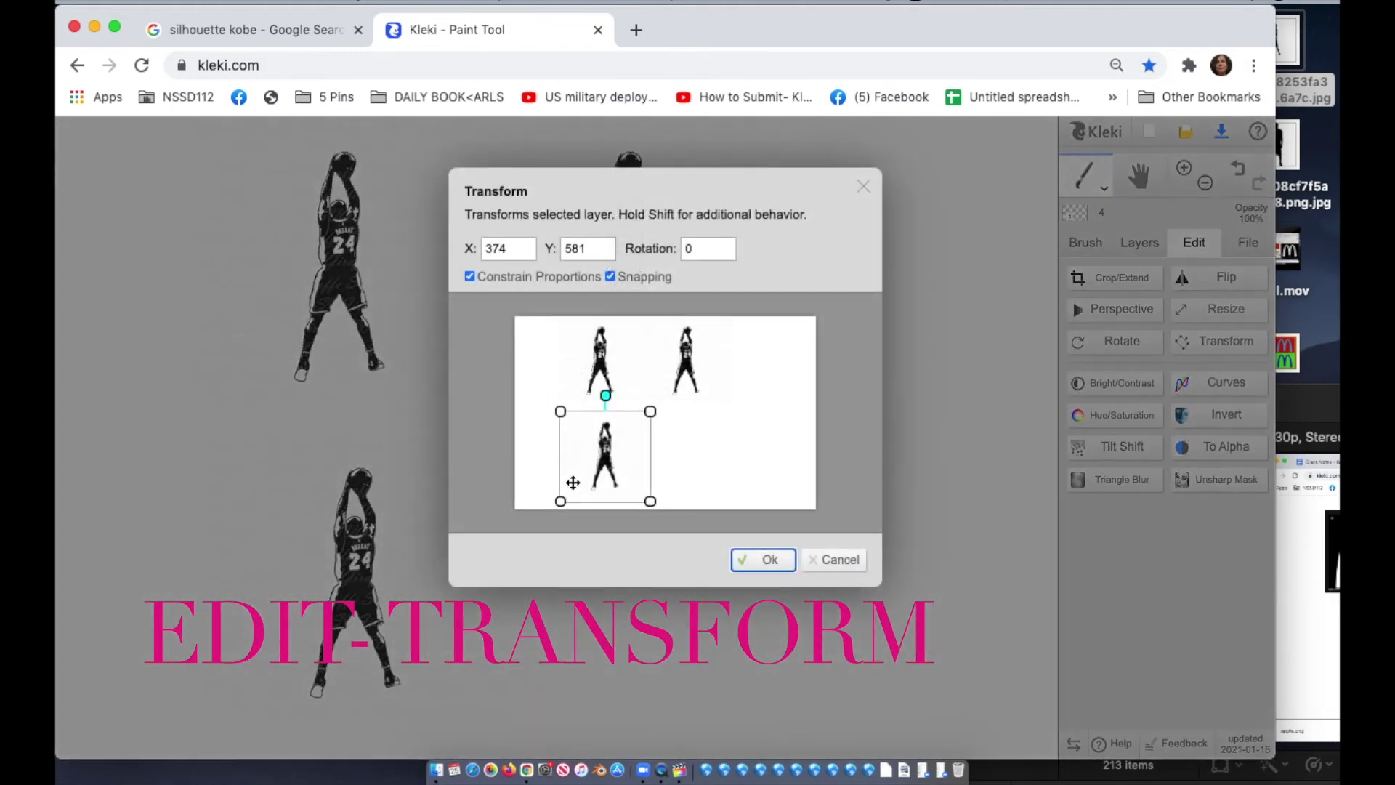
left_click_drag(626, 446, 699, 441)
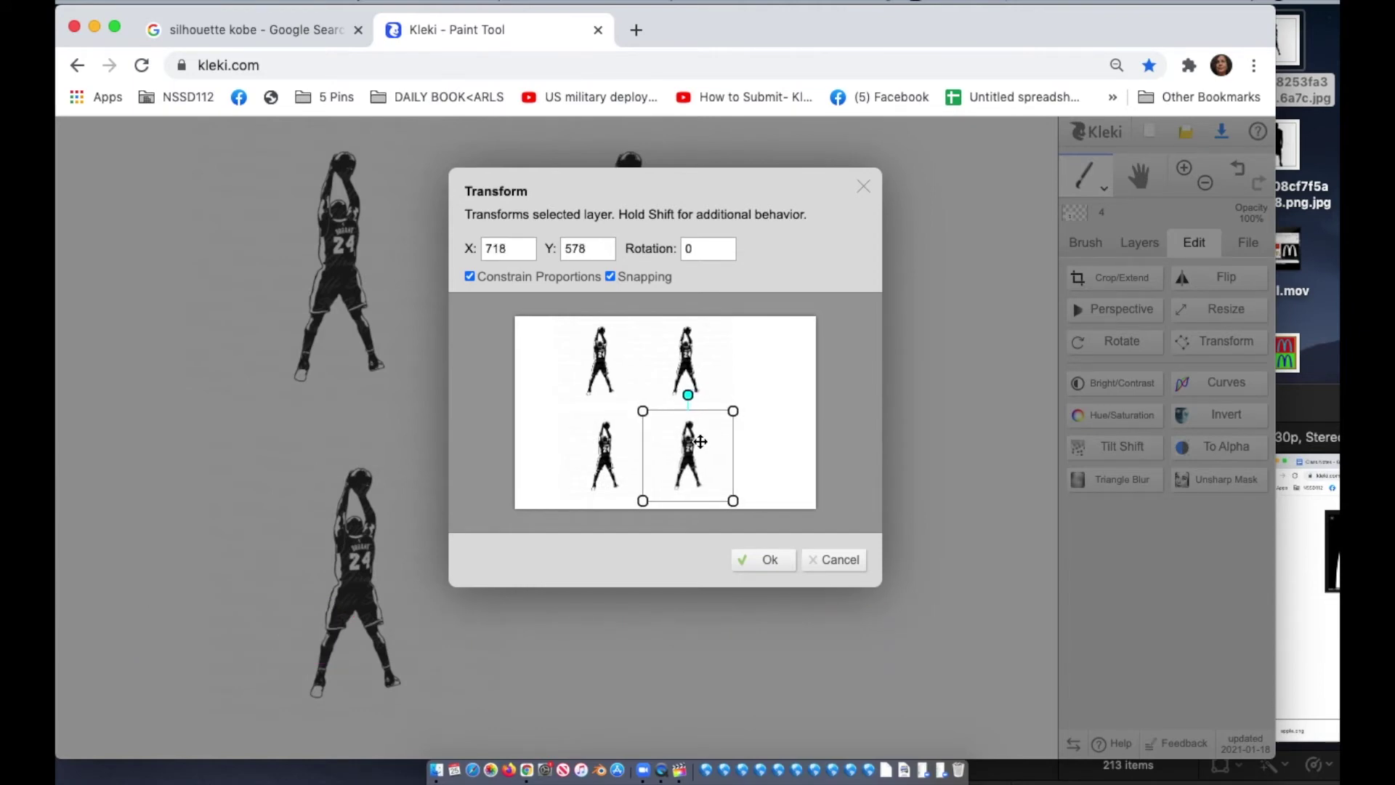
left_click(757, 558)
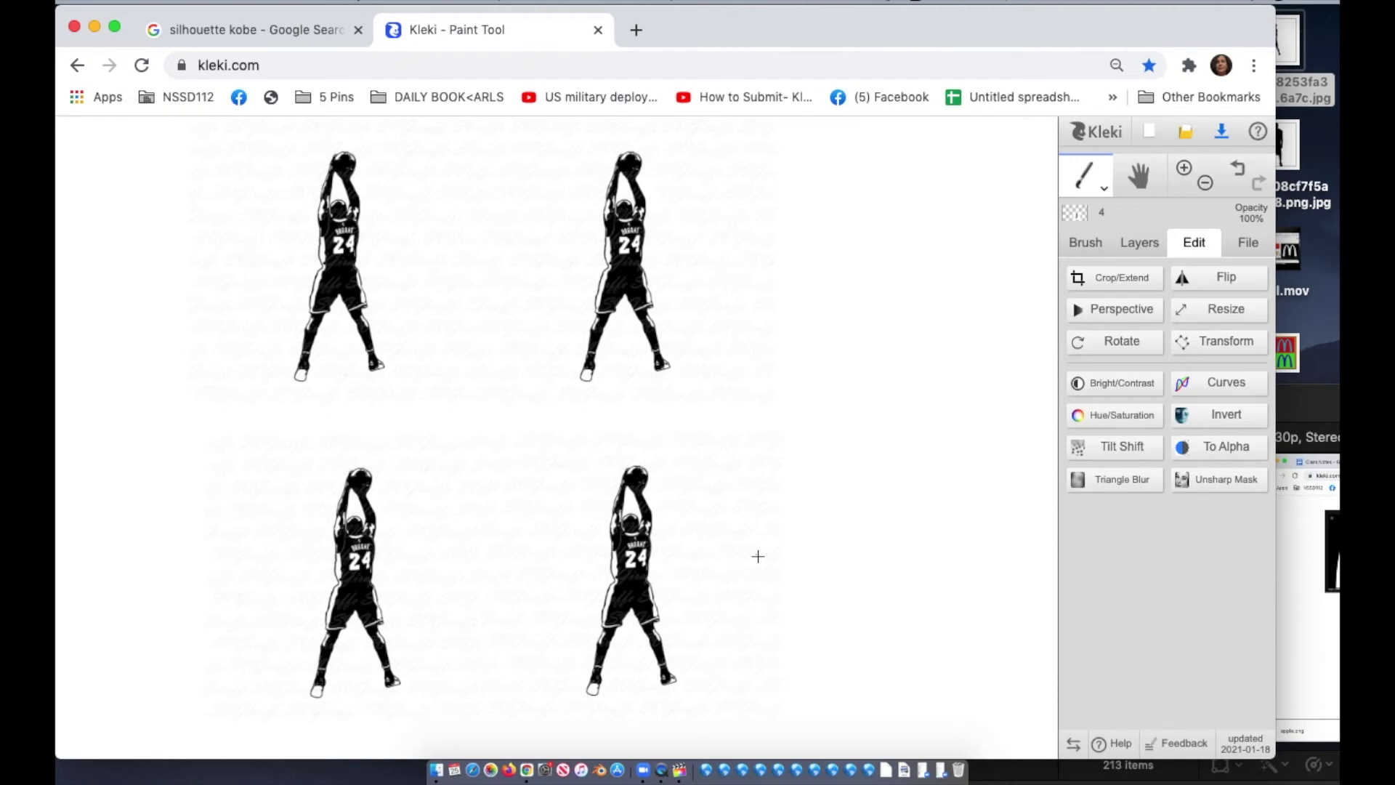
- With the filled rectangle Shape tool, draw black bars down the middle, across the center, and down both sides
left_click(1103, 188)
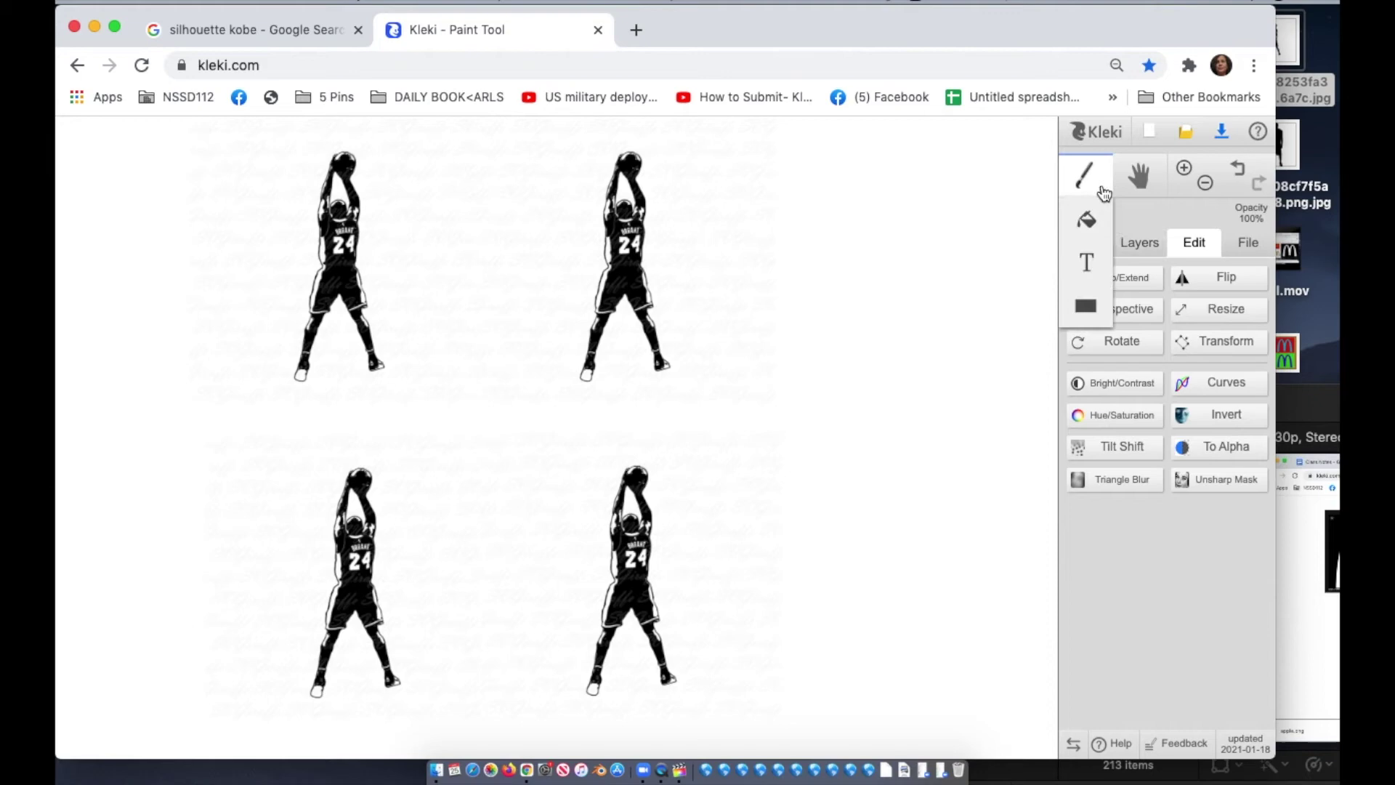
left_click(1088, 308)
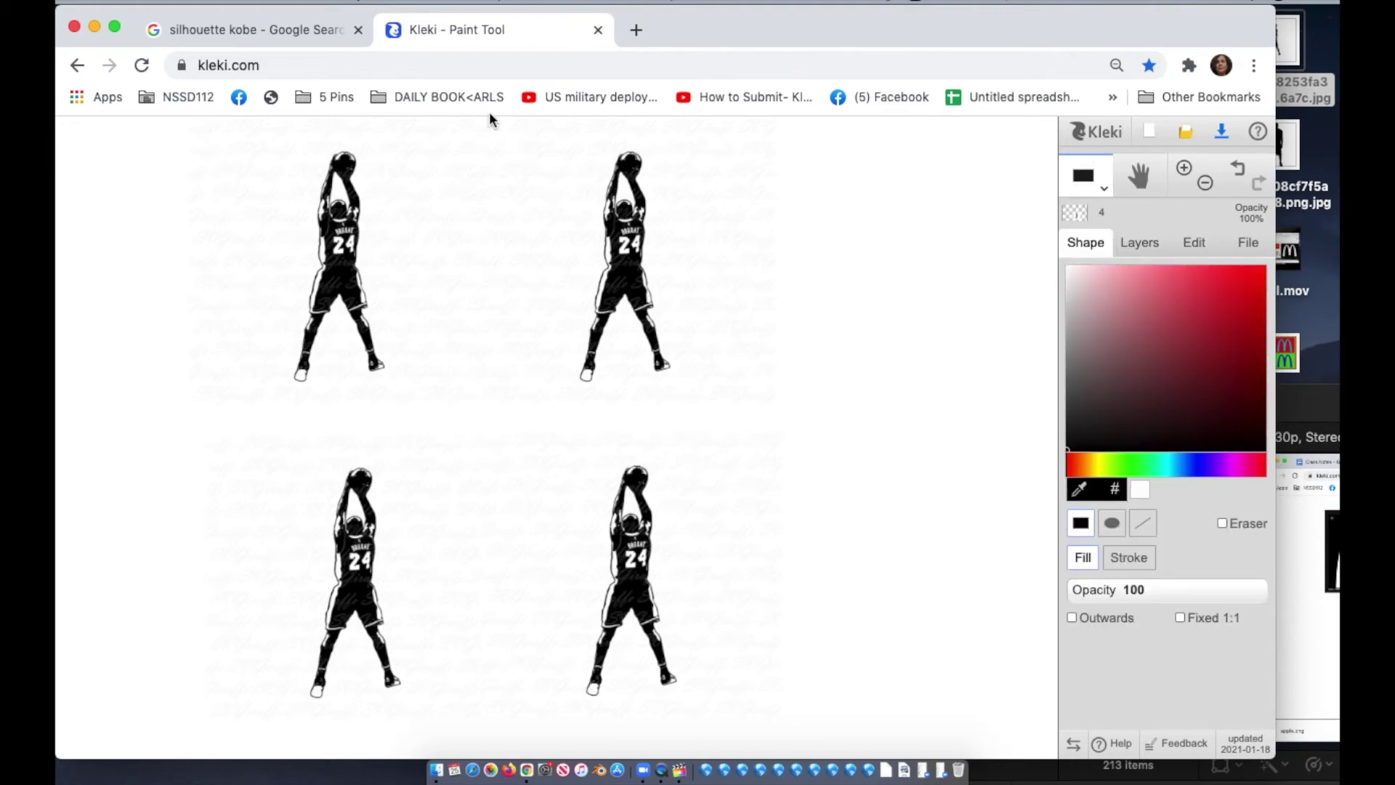
left_click_drag(489, 119, 477, 770)
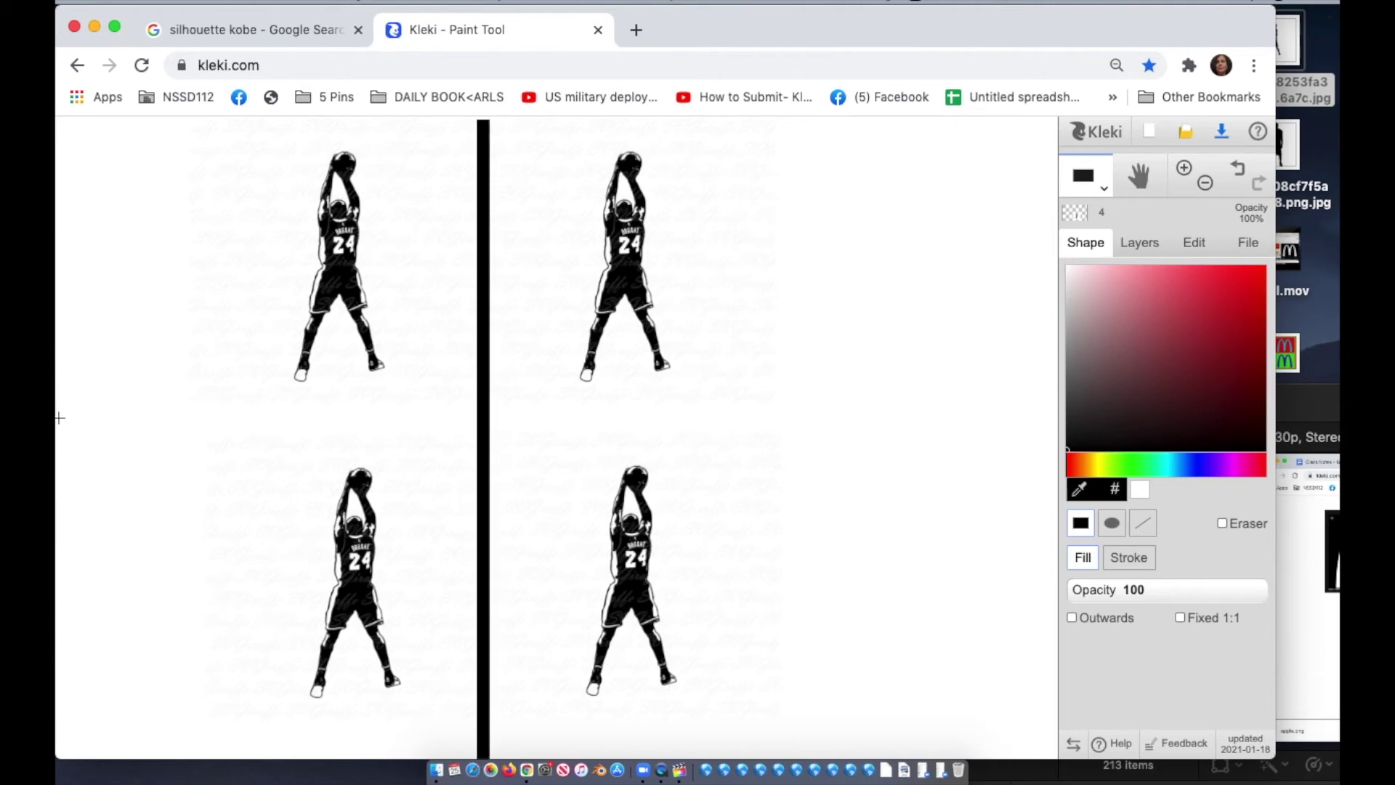
left_click_drag(60, 417, 914, 405)
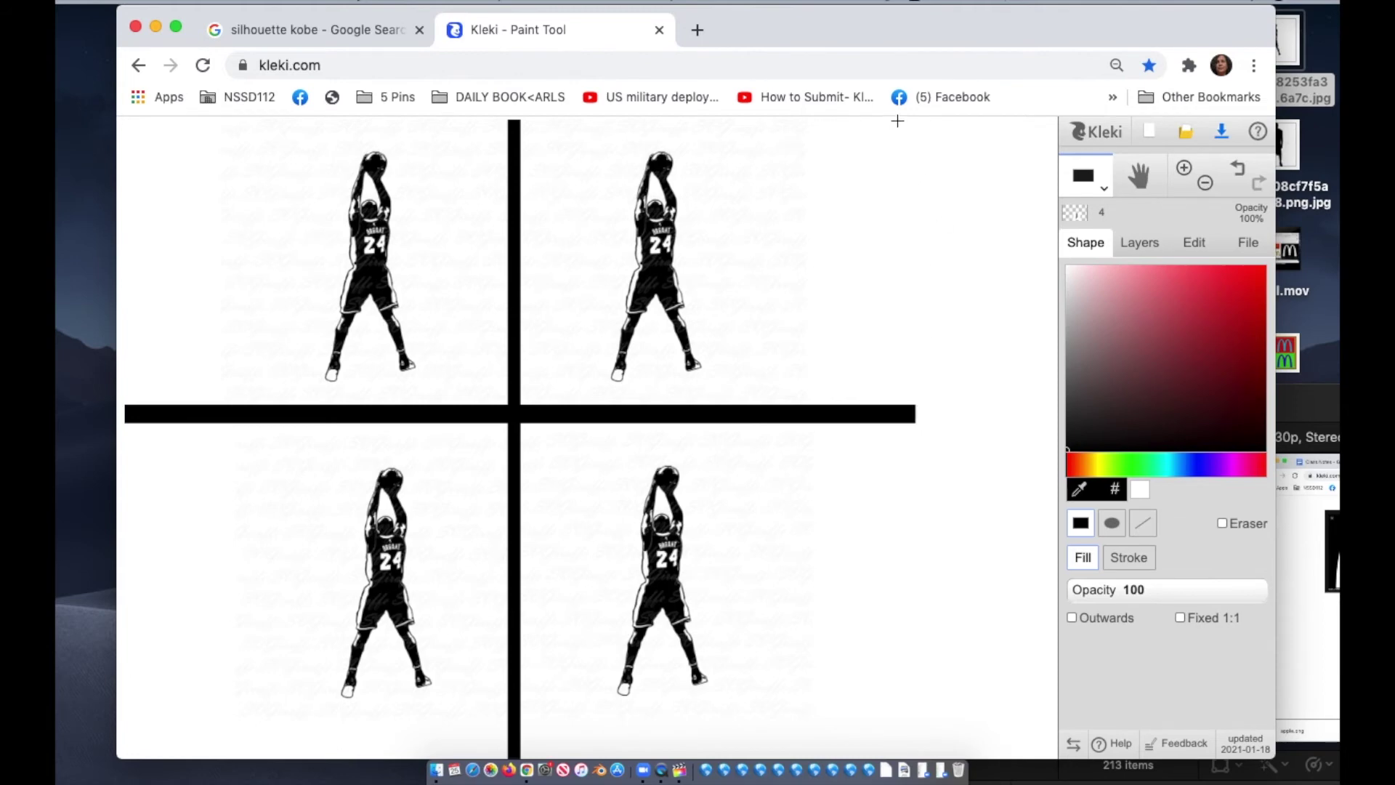
left_click_drag(898, 121, 917, 752)
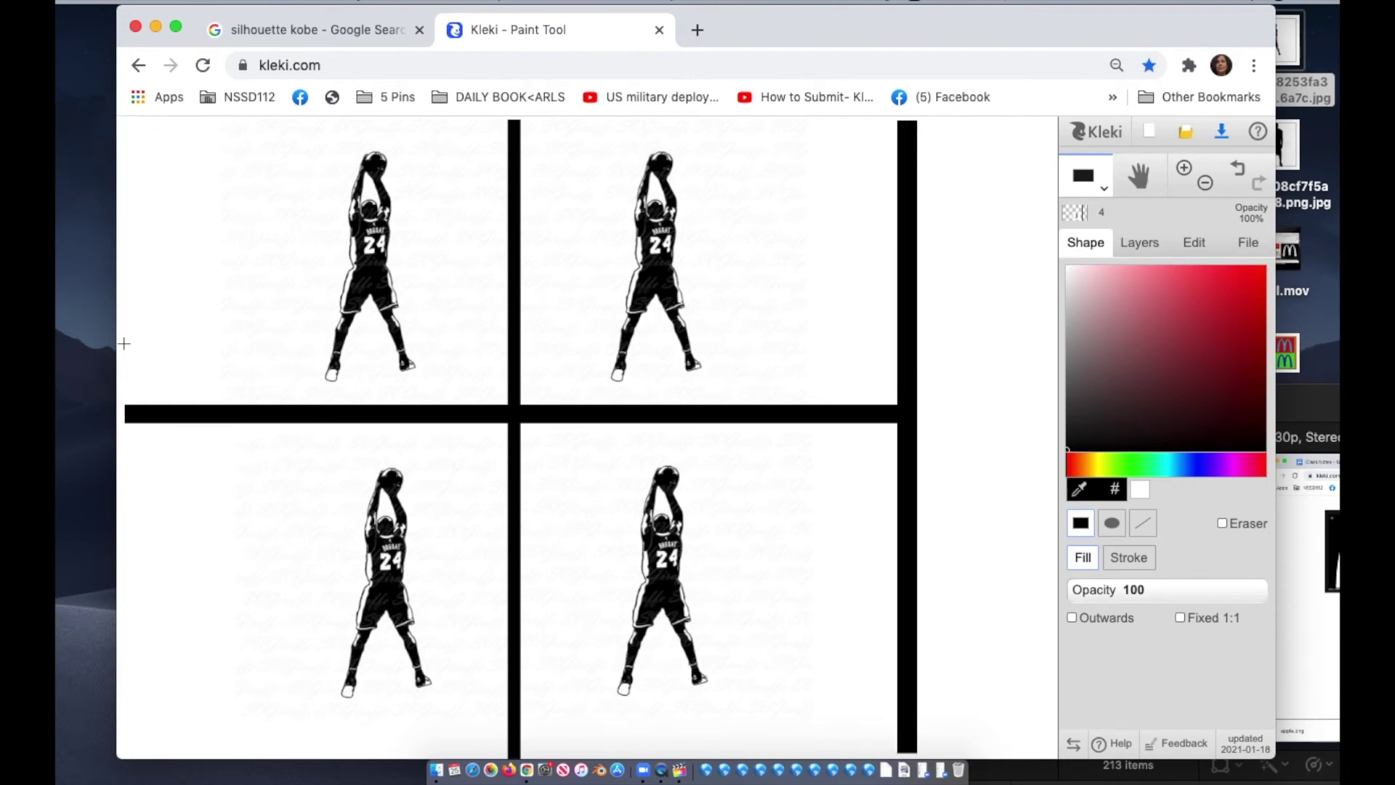
left_click_drag(125, 118, 149, 768)
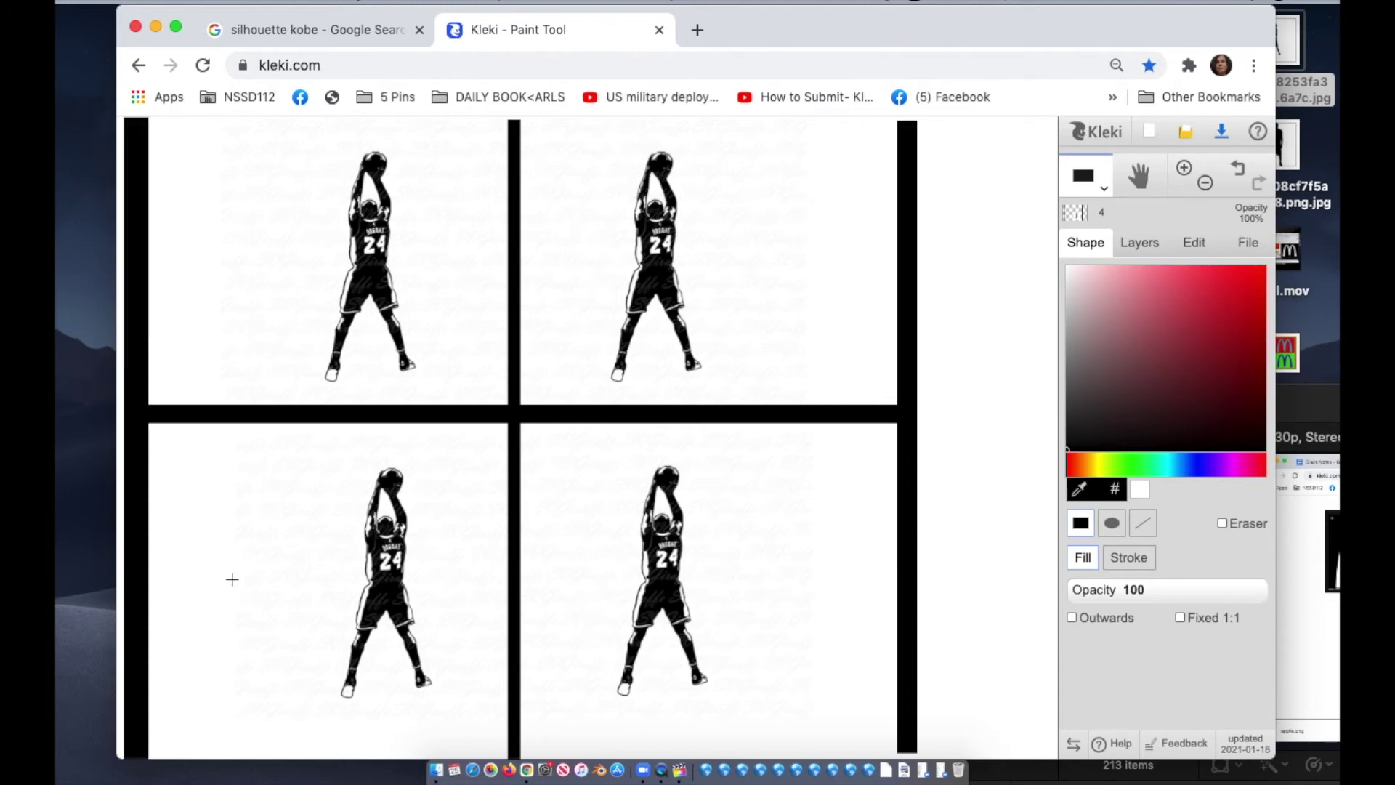
- Zoom the browser to 75% and draw black bars along the top and bottom edges
key("super+minus")
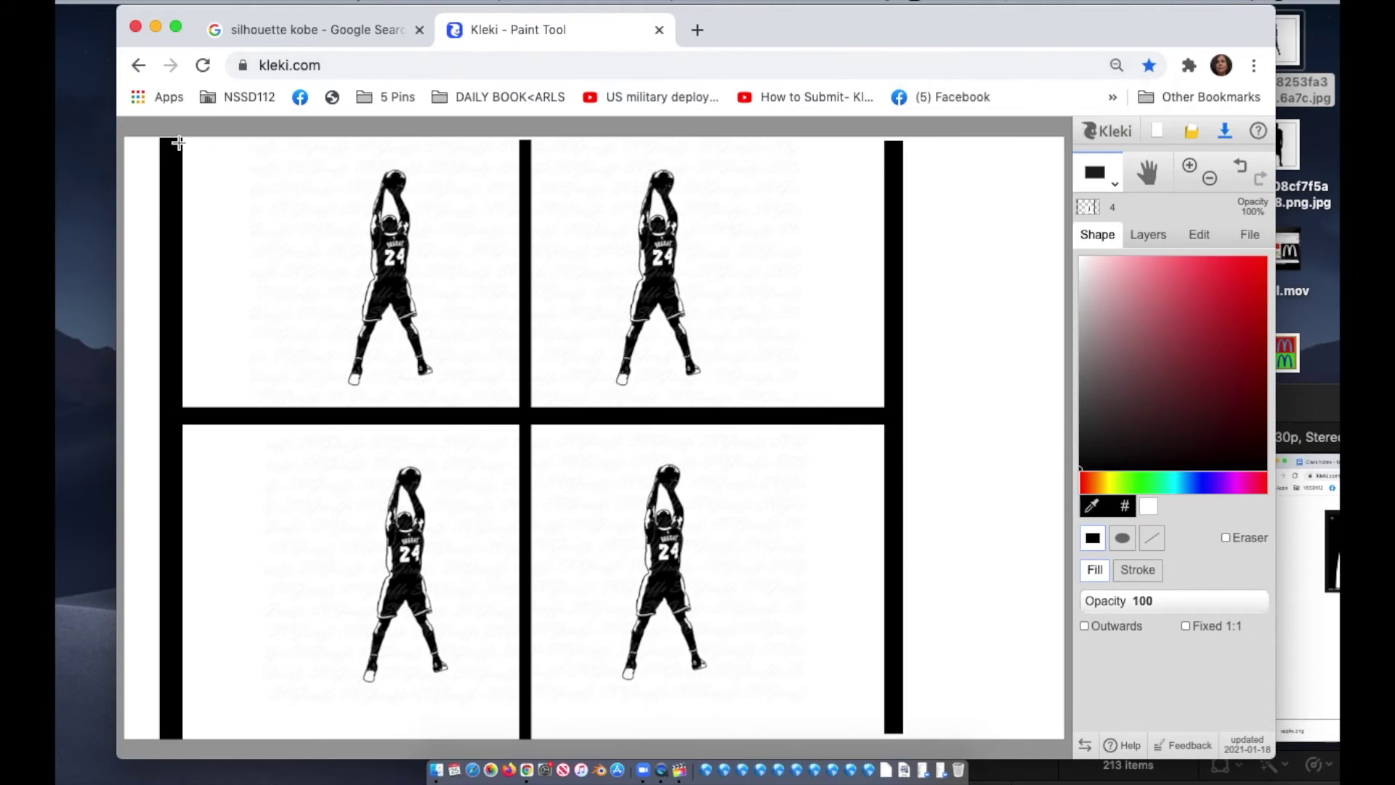
left_click_drag(182, 137, 897, 154)
left_click_drag(179, 731, 897, 714)
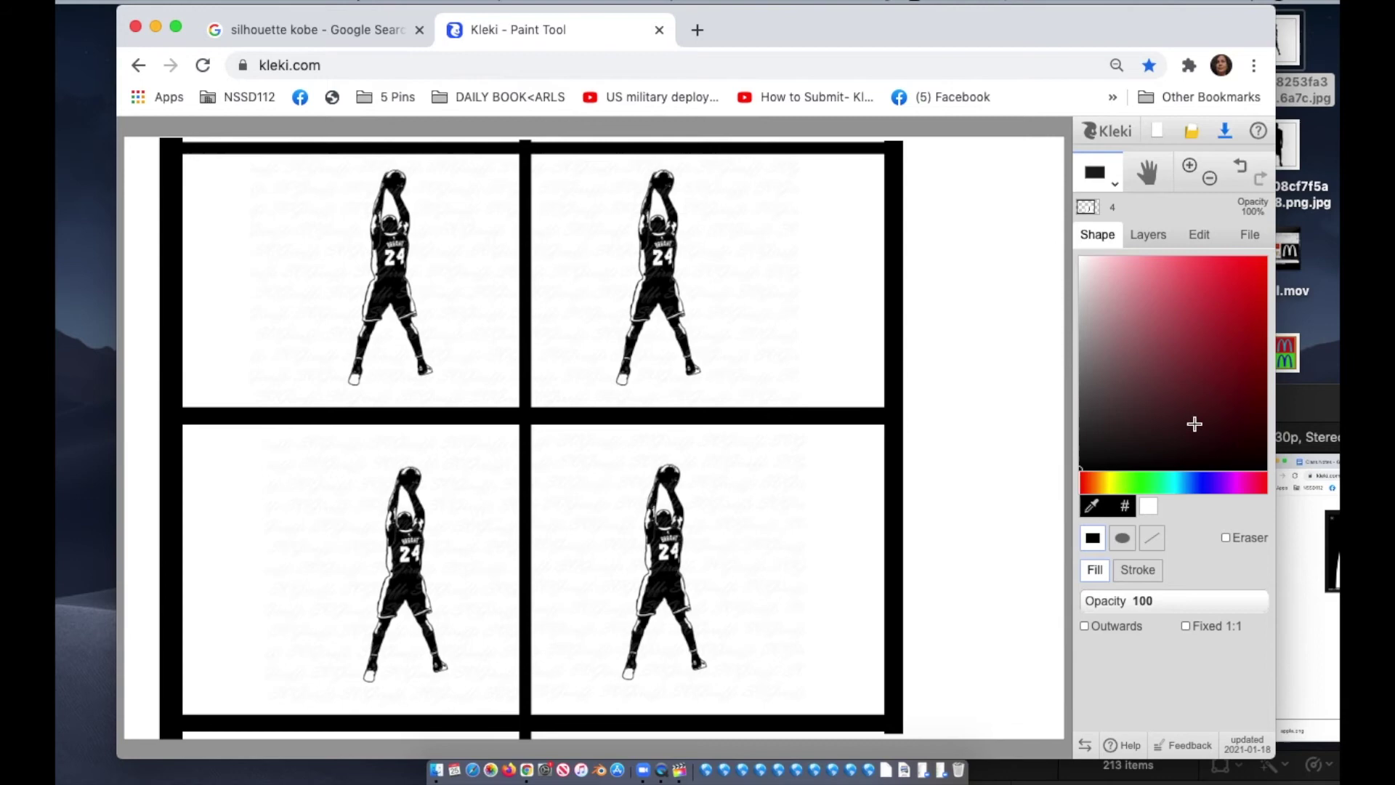
- With the Fill bucket, fill the top-right panel purple and the bottom-right panel green
left_click(1124, 187)
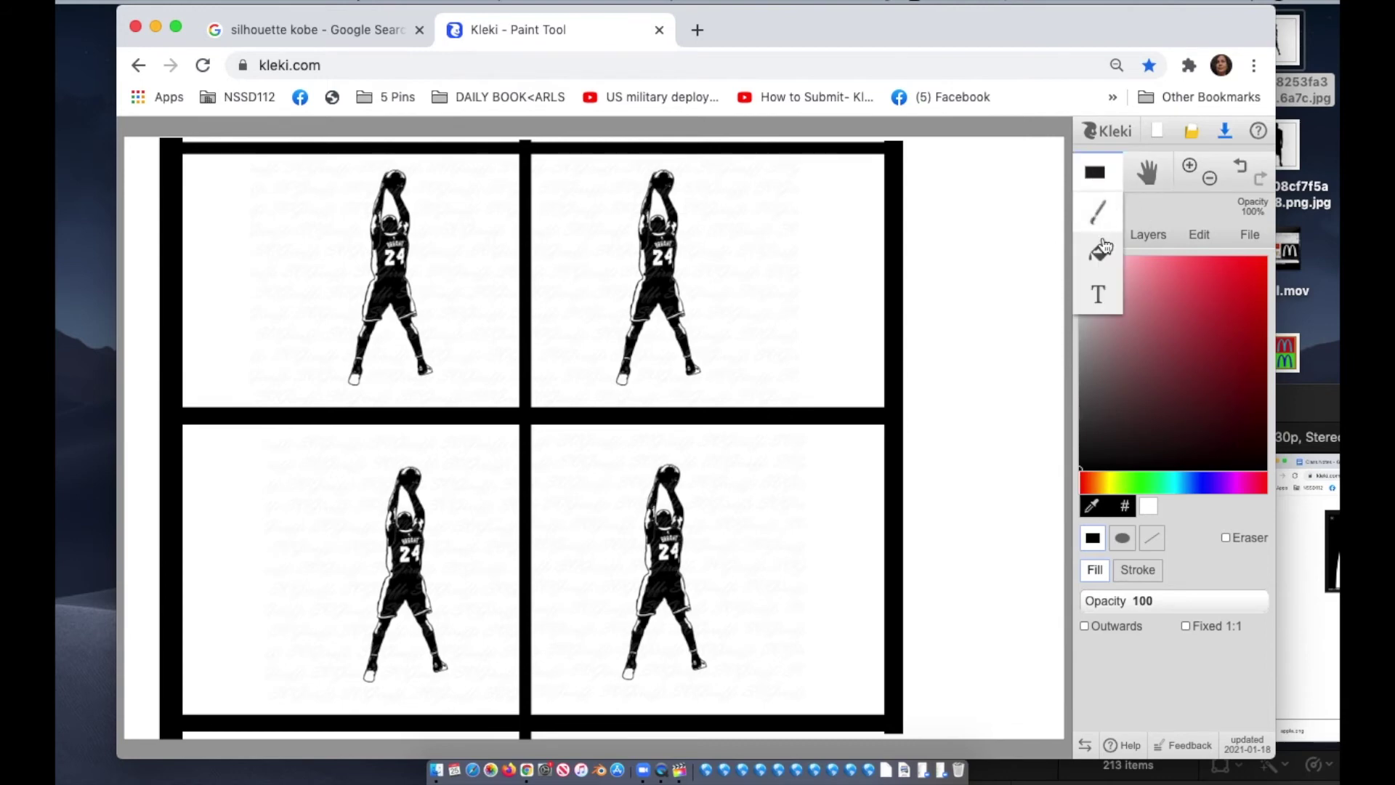
left_click(1101, 253)
left_click(1205, 483)
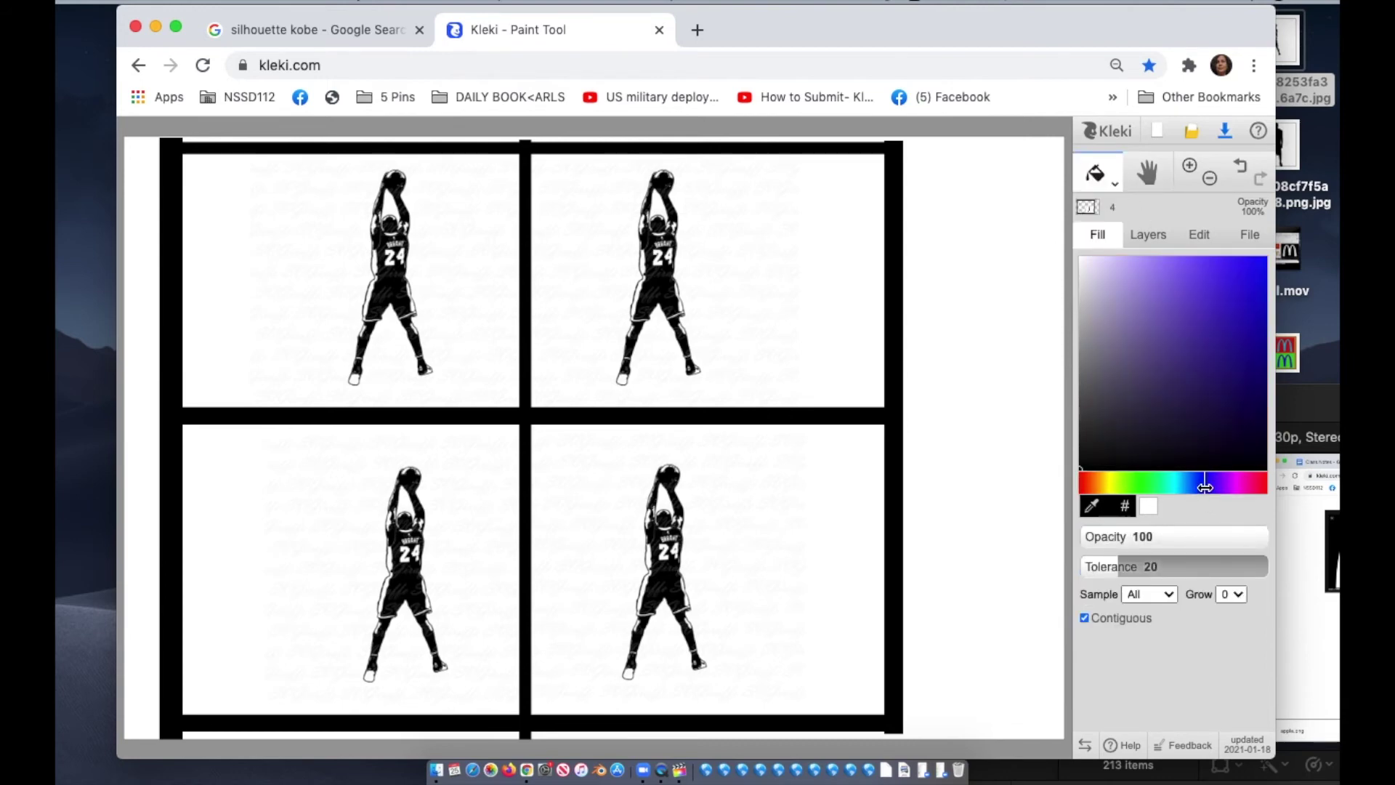
left_click(1182, 280)
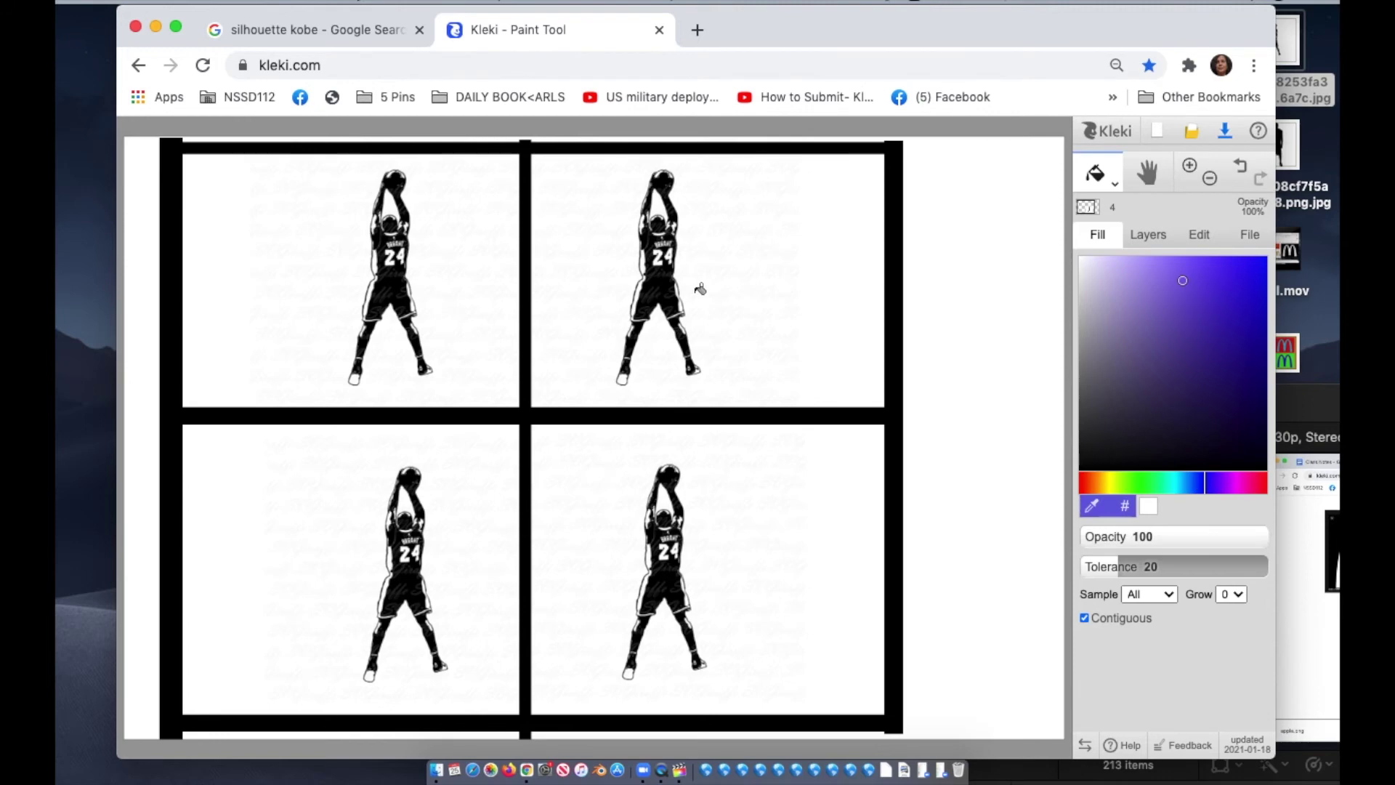
left_click(749, 294)
left_click(1143, 484)
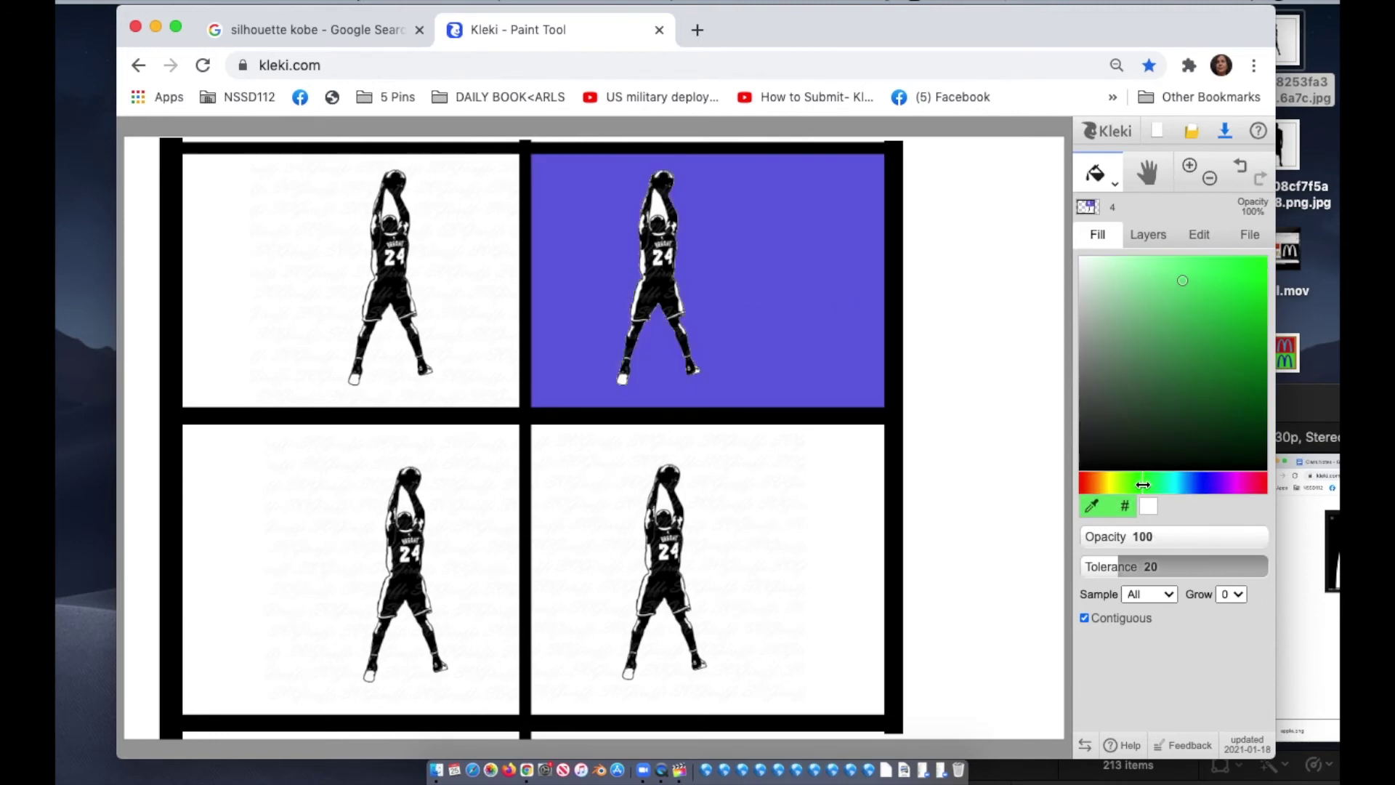
left_click(833, 546)
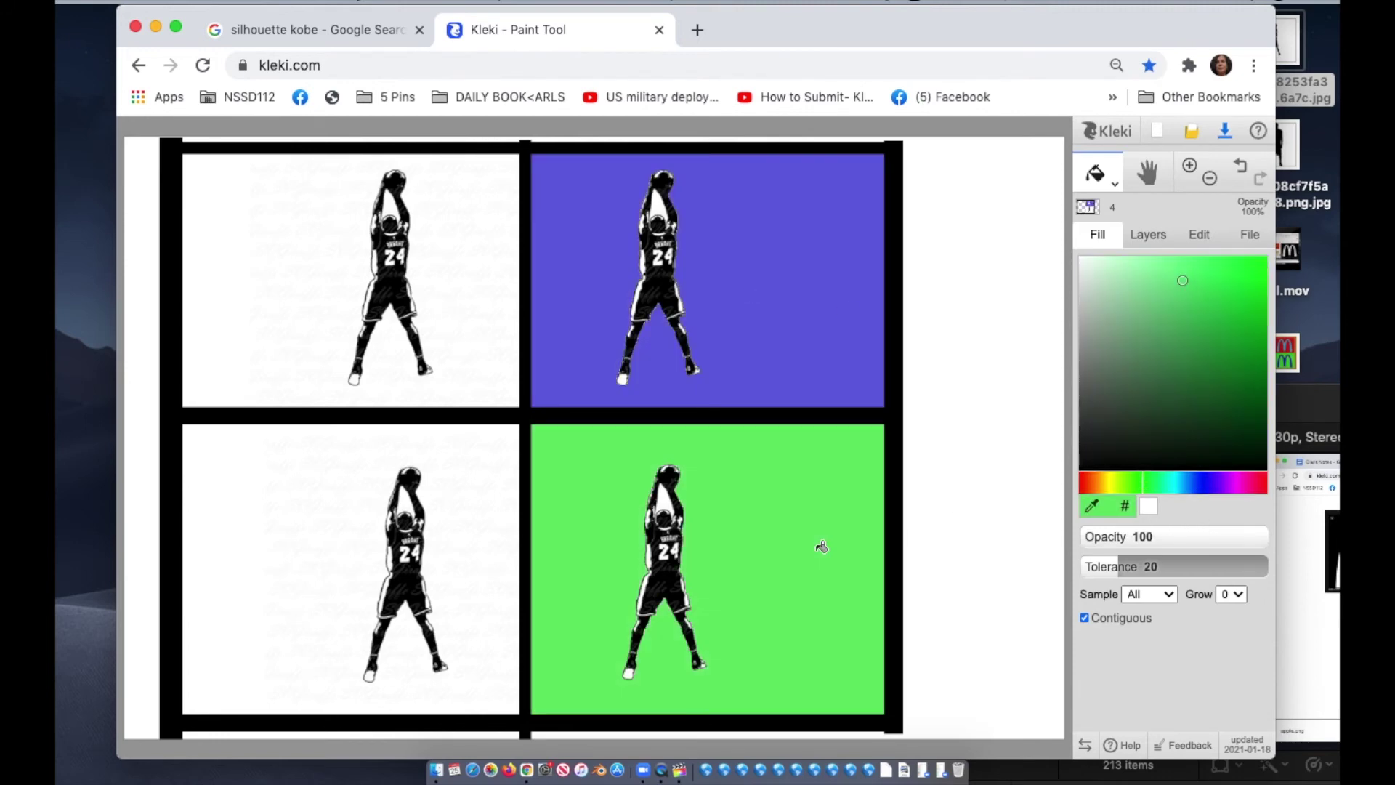
- Fill the top-left panel magenta and bottom-left red-pink; undo a trial yellow-green fill
left_click(1239, 481)
left_click(441, 332)
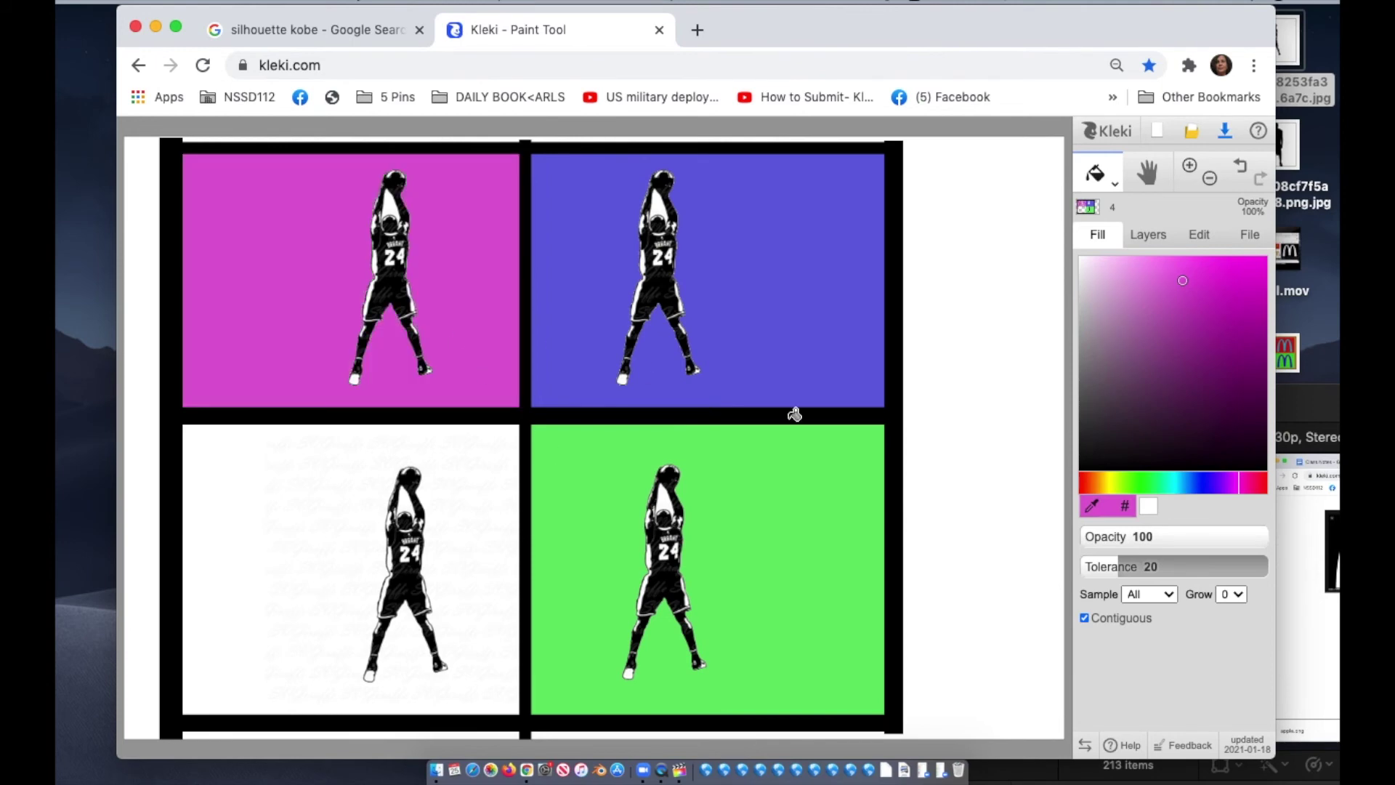
left_click(1264, 482)
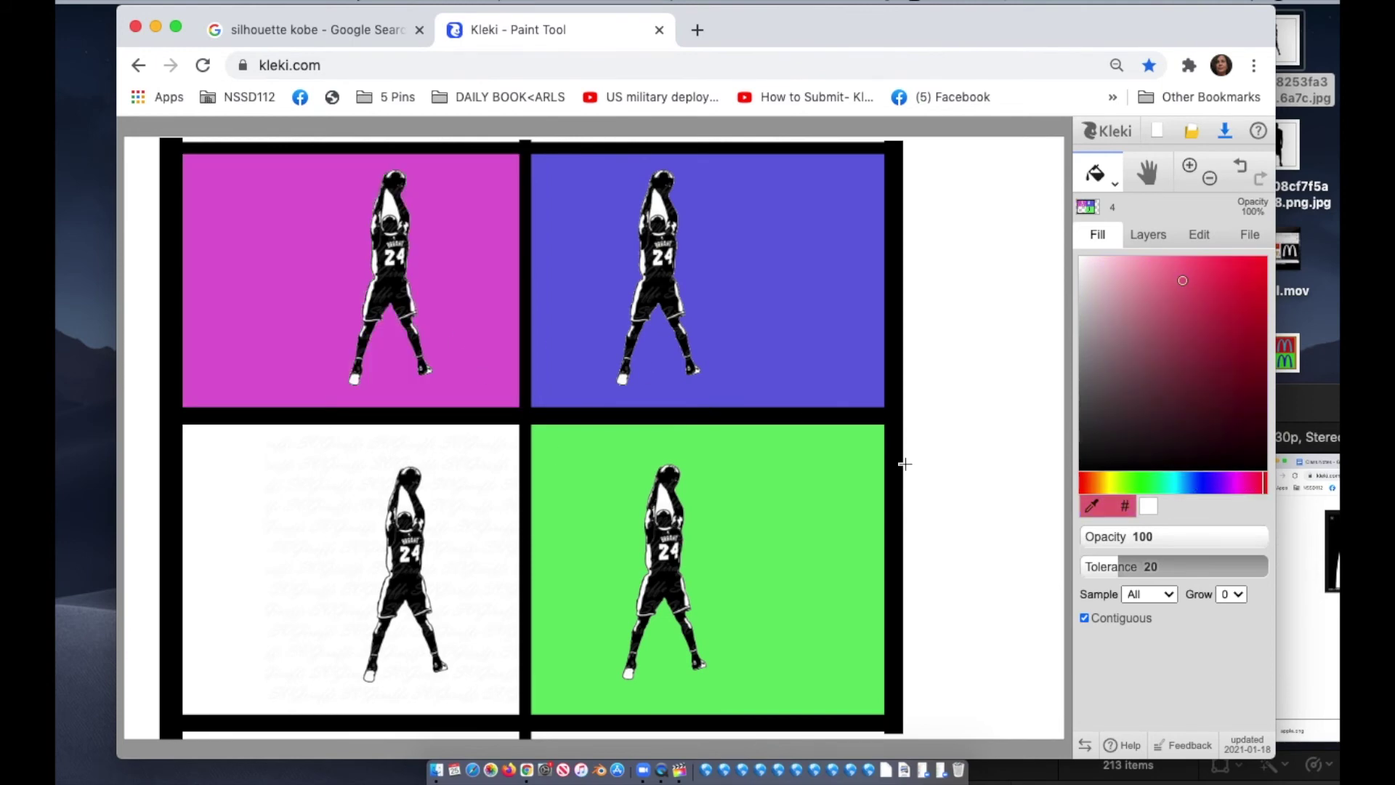
left_click(486, 569)
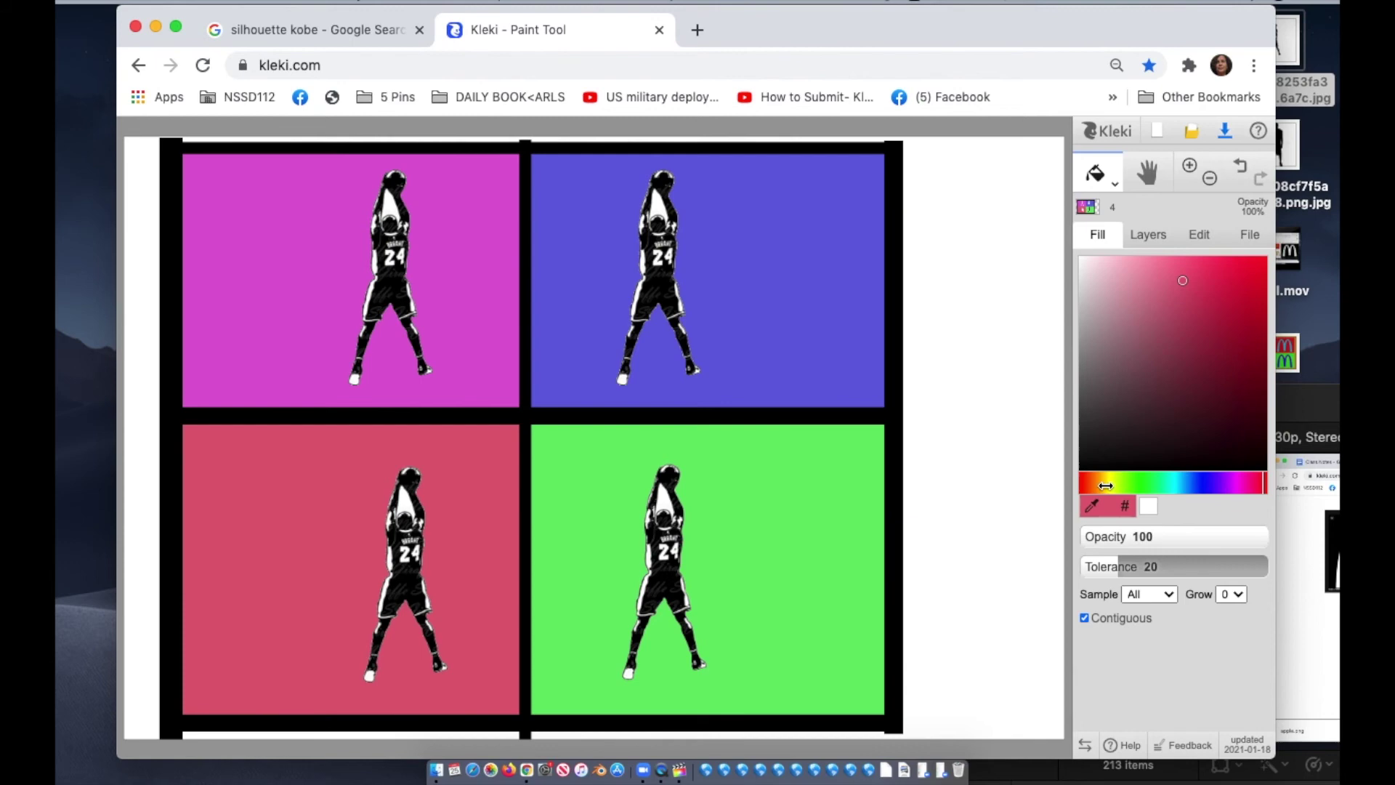
left_click(1113, 486)
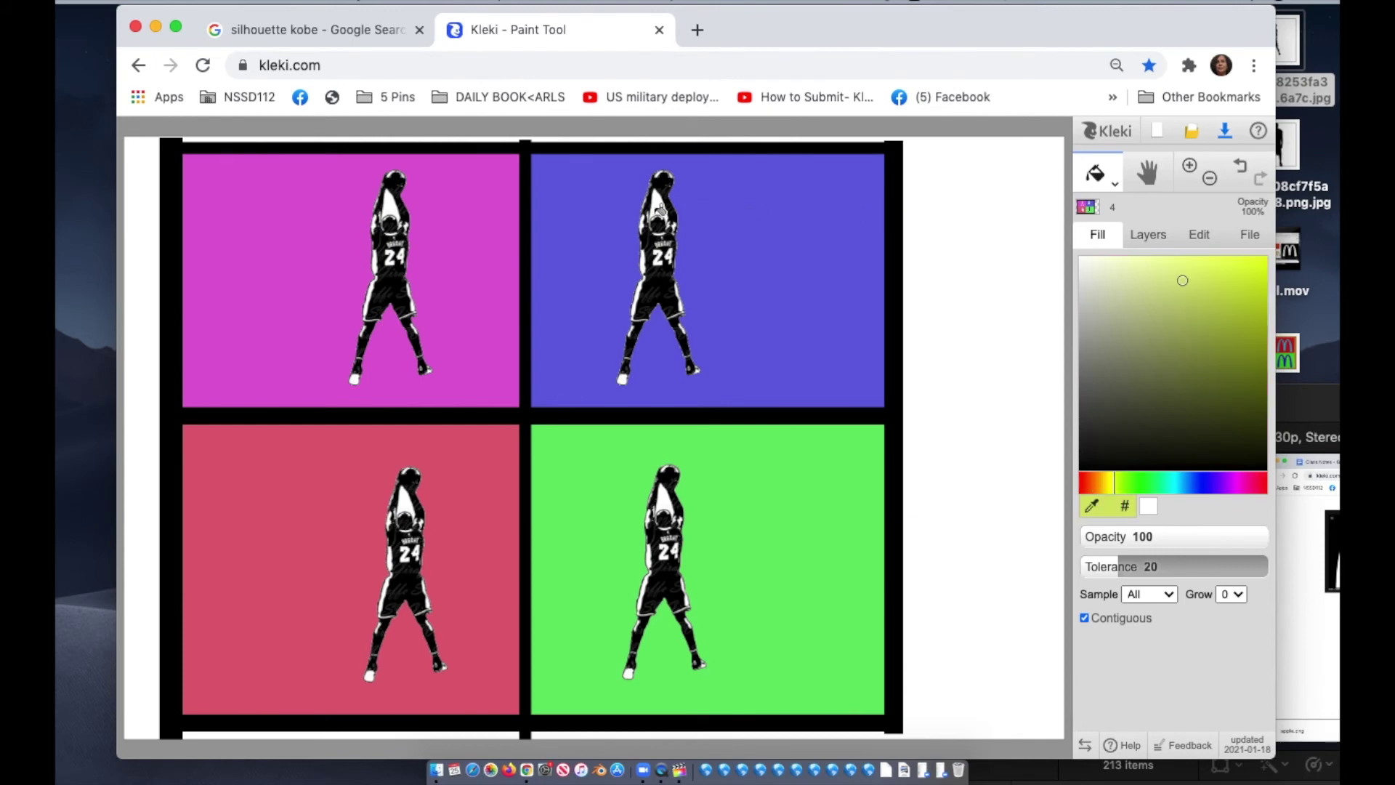
left_click(641, 278)
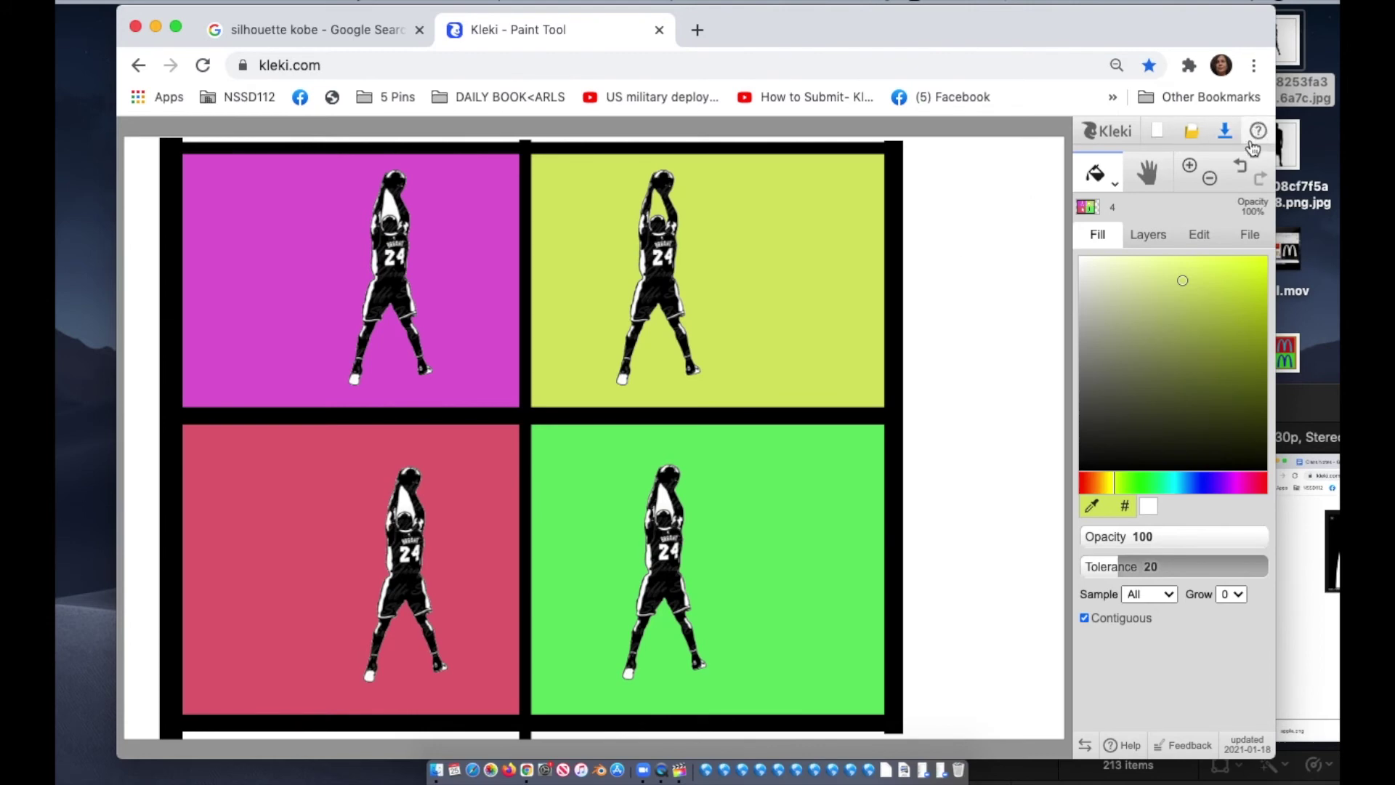
left_click(1241, 168)
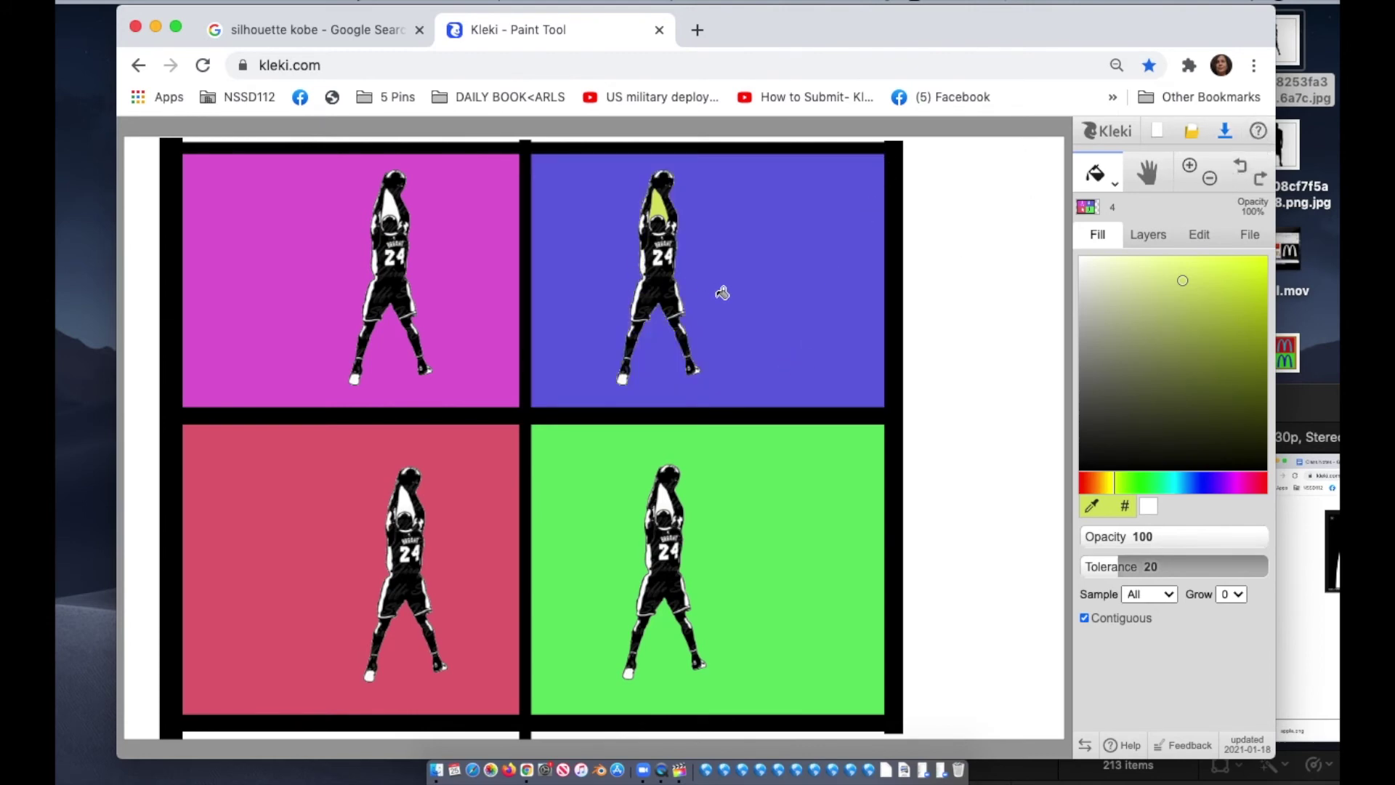
- Zoom in and fill the top-right player's arm, stripes, legs and shoes yellow-green, undoing the body fill
key("super+equal")
key("super+equal")
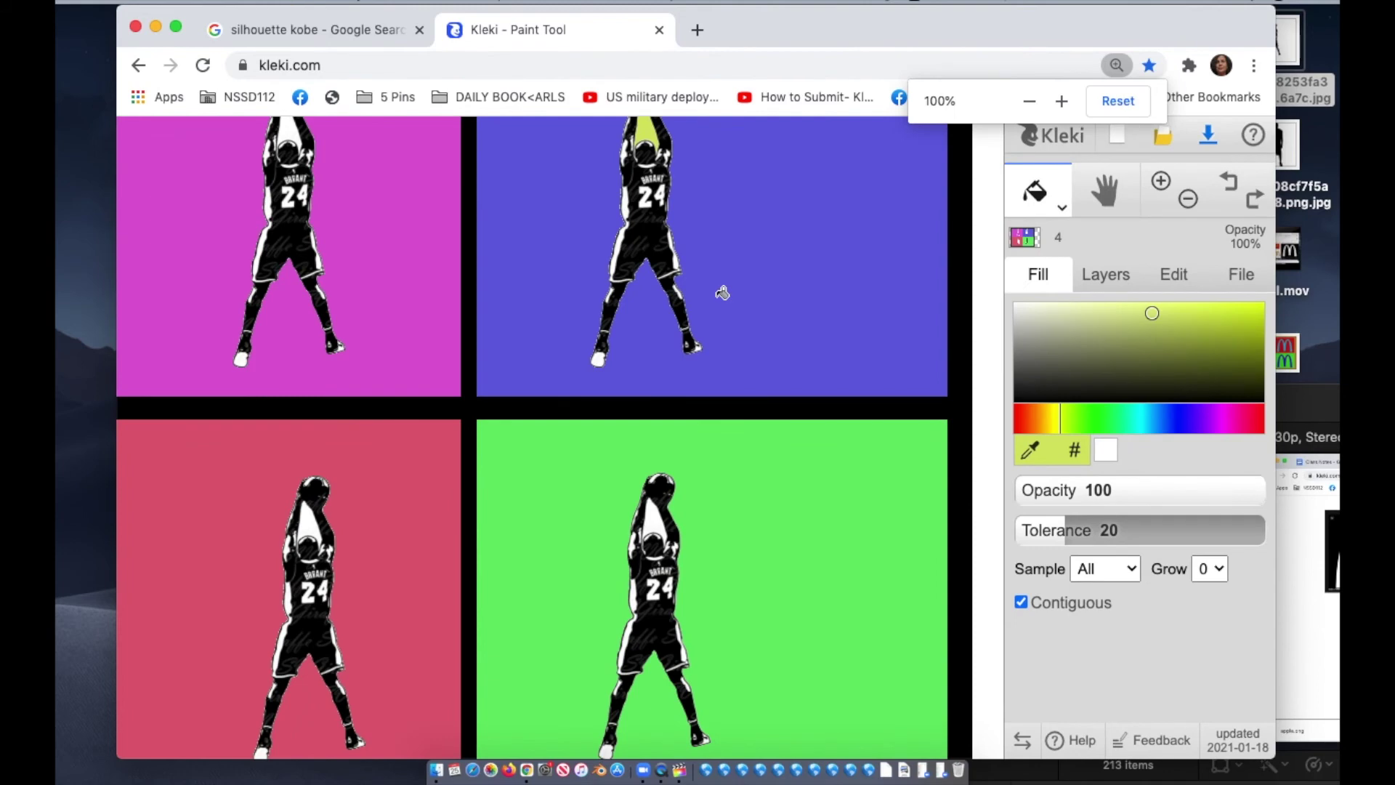
left_click(629, 205)
left_click(622, 248)
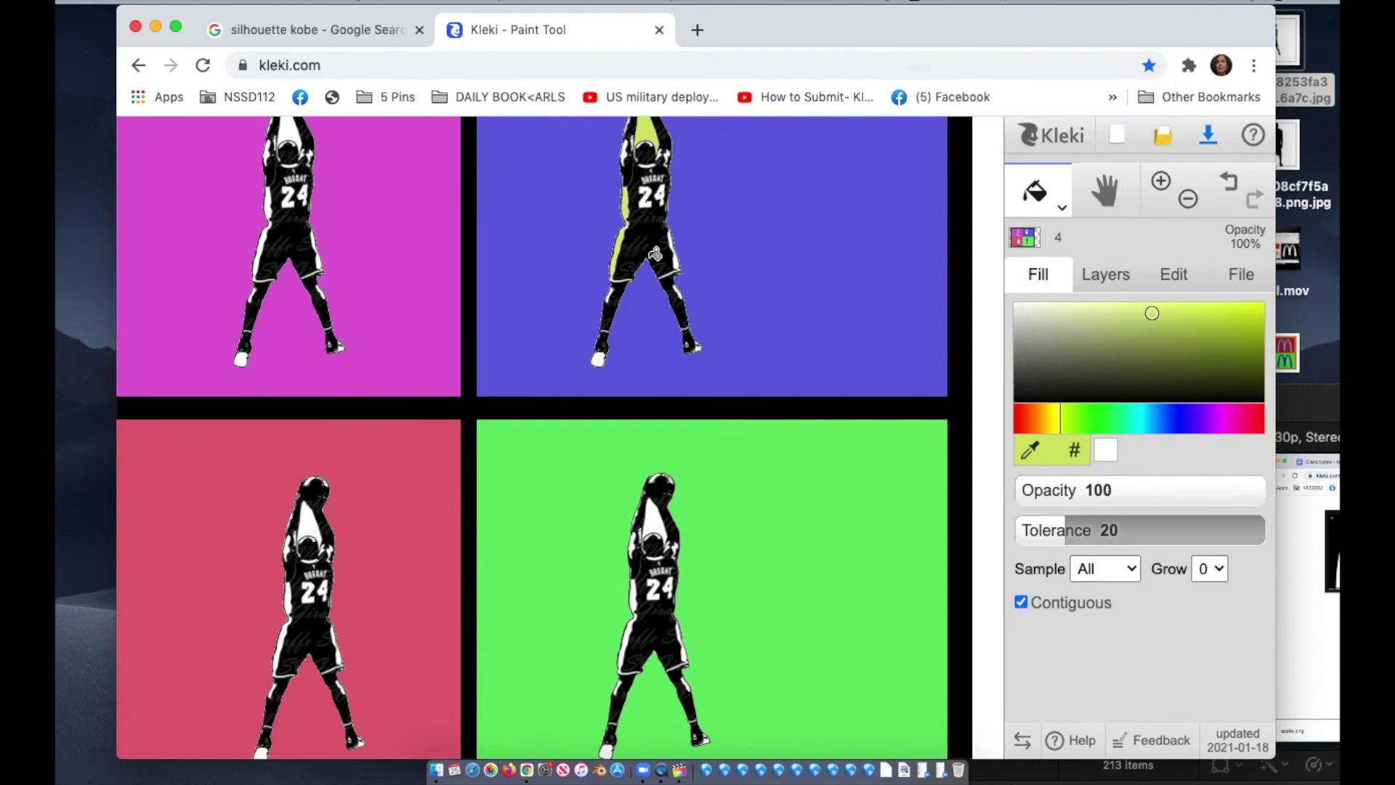
left_click(600, 357)
left_click(700, 350)
left_click(617, 293)
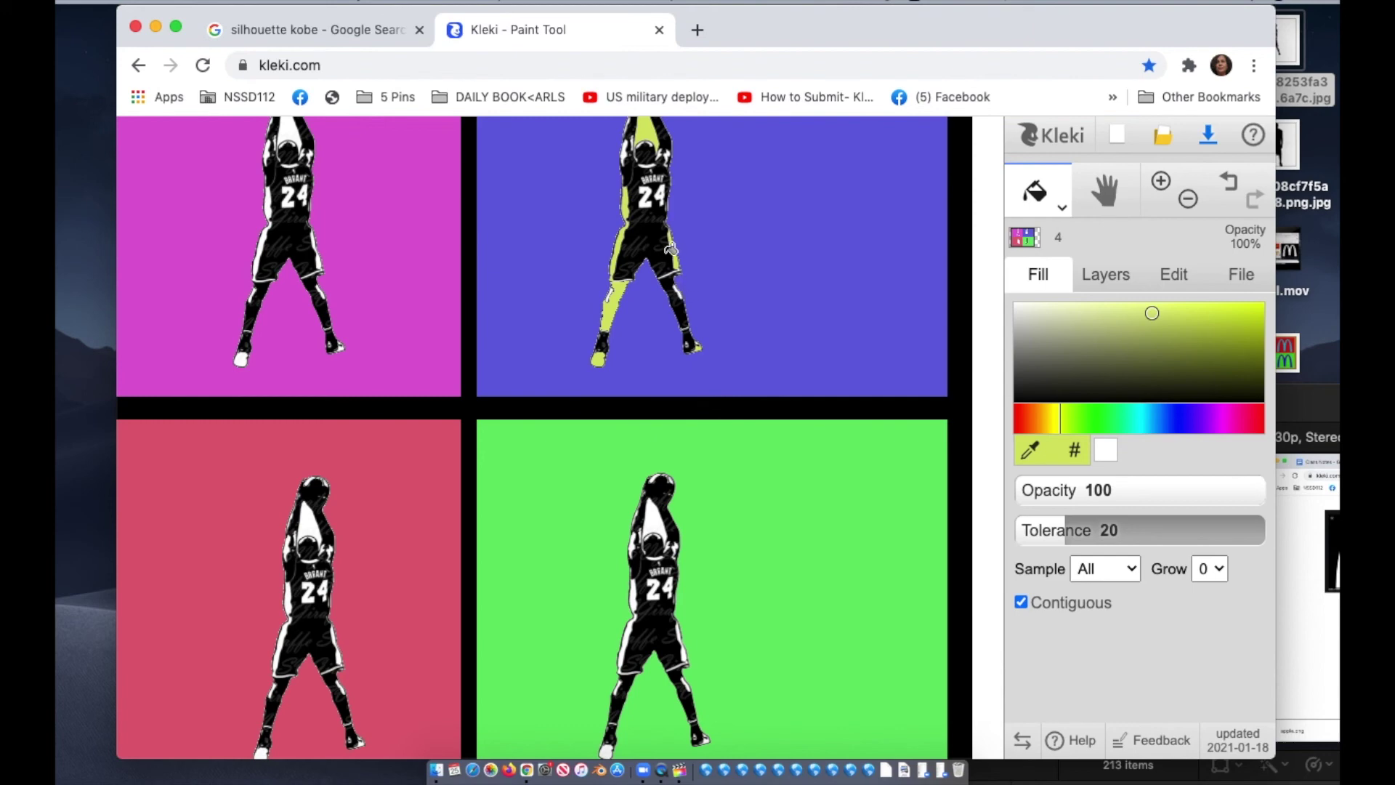
left_click(681, 298)
left_click(654, 234)
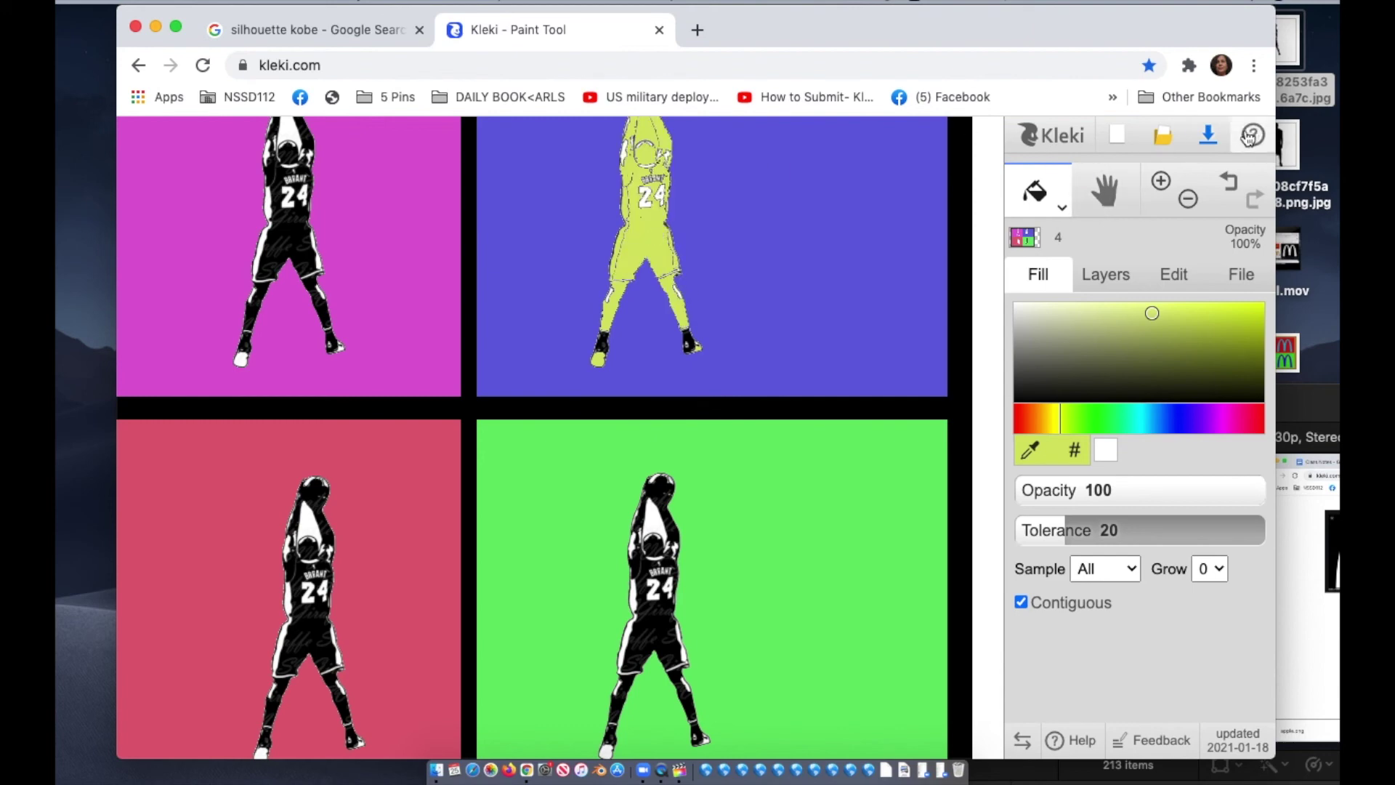
left_click(1234, 186)
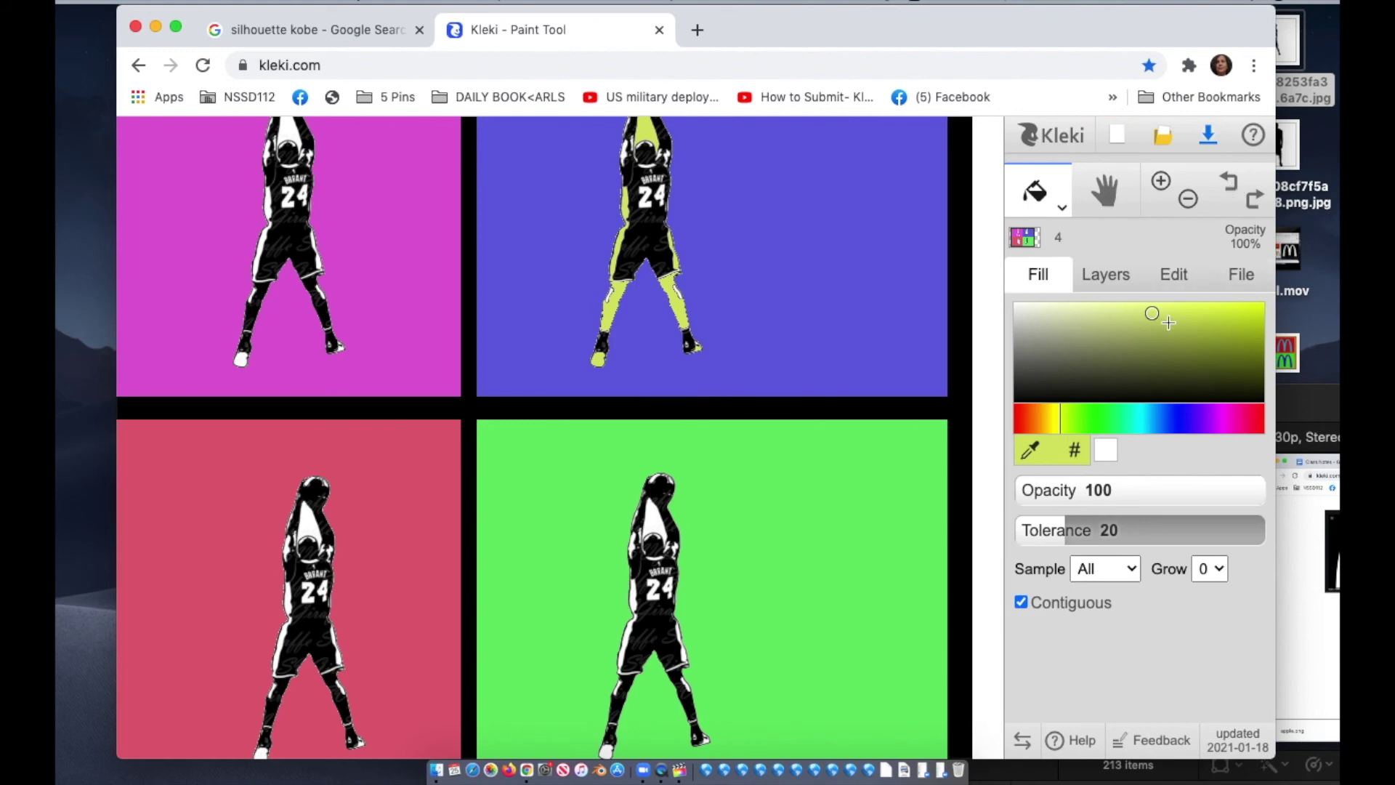
- Fill the green-panel player's arm, stripes and shoe magenta, undoing the body fill
left_click(1233, 418)
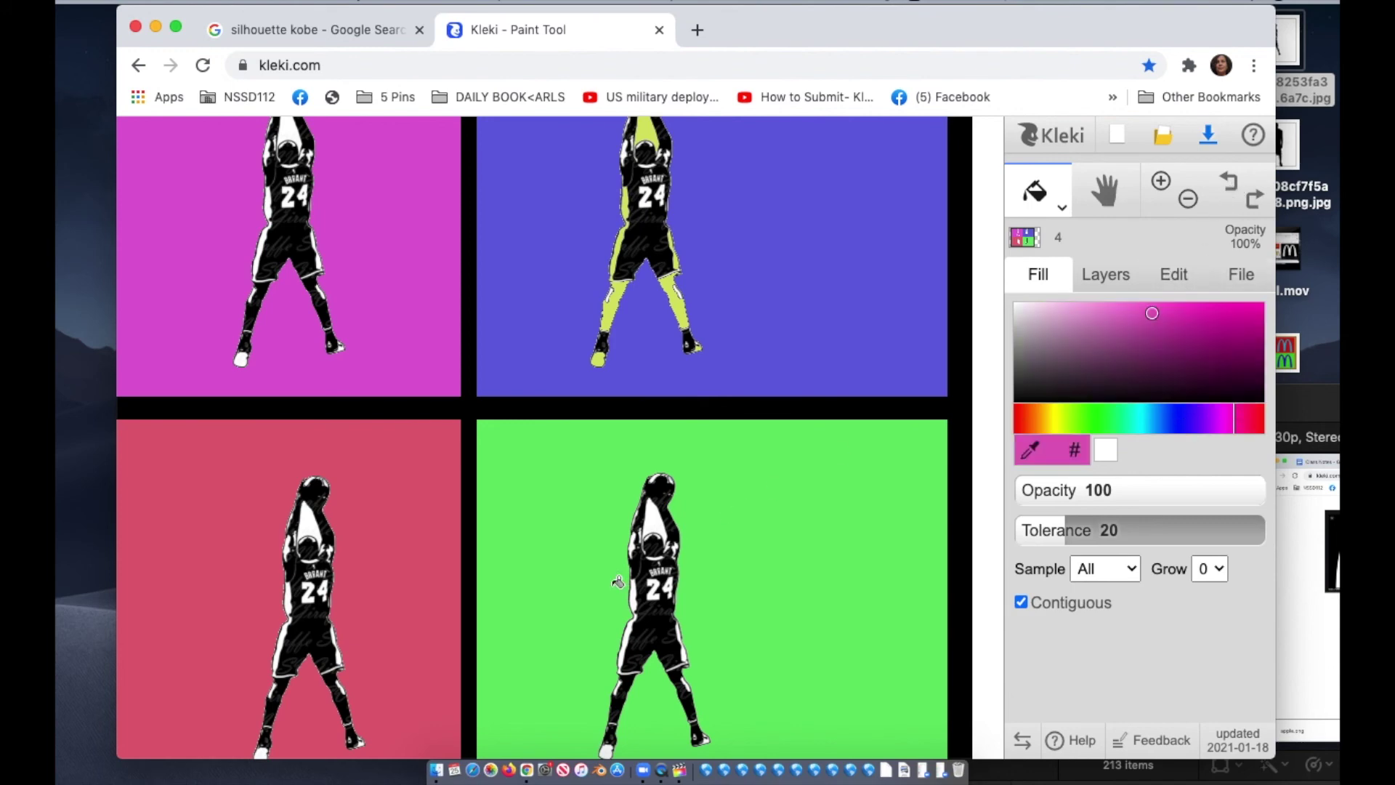
left_click(662, 527)
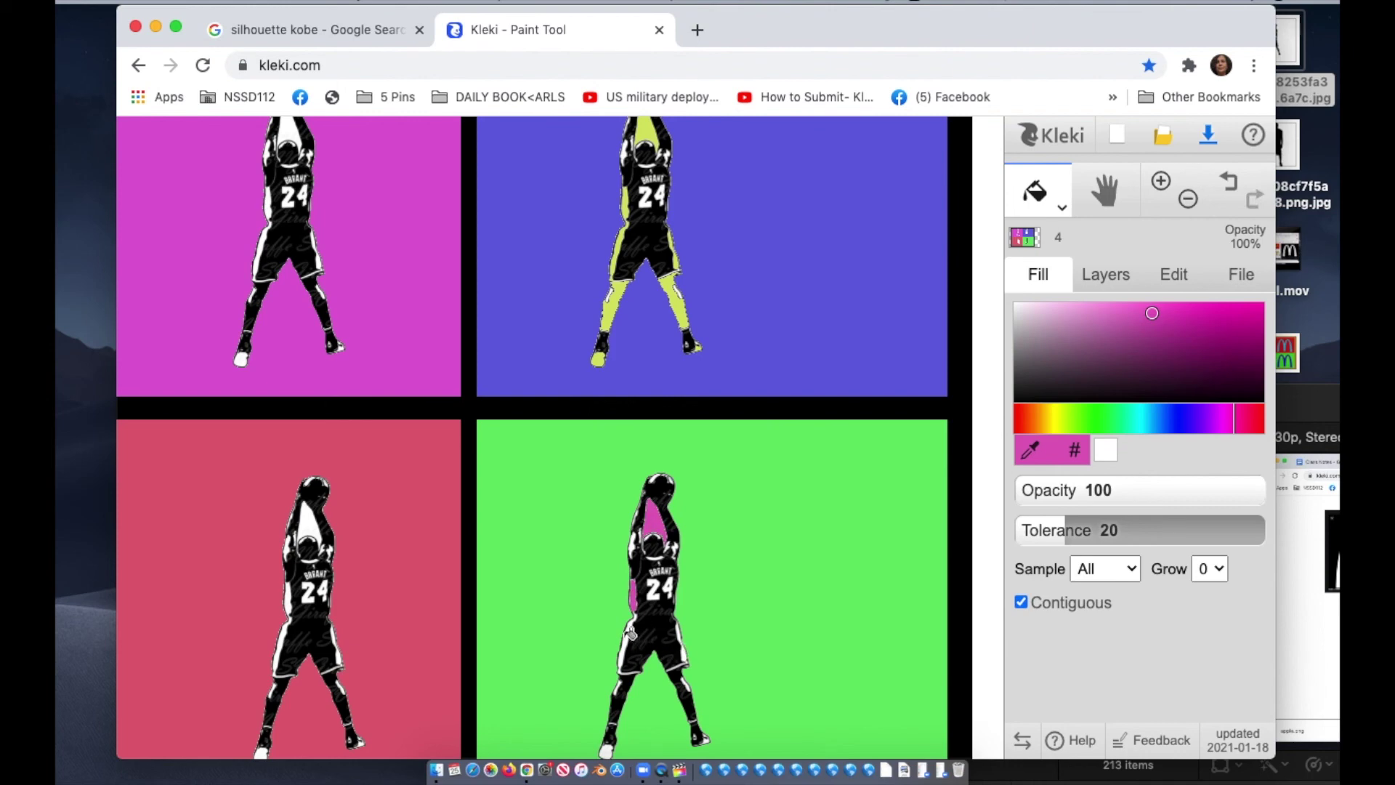
left_click(629, 637)
left_click(685, 652)
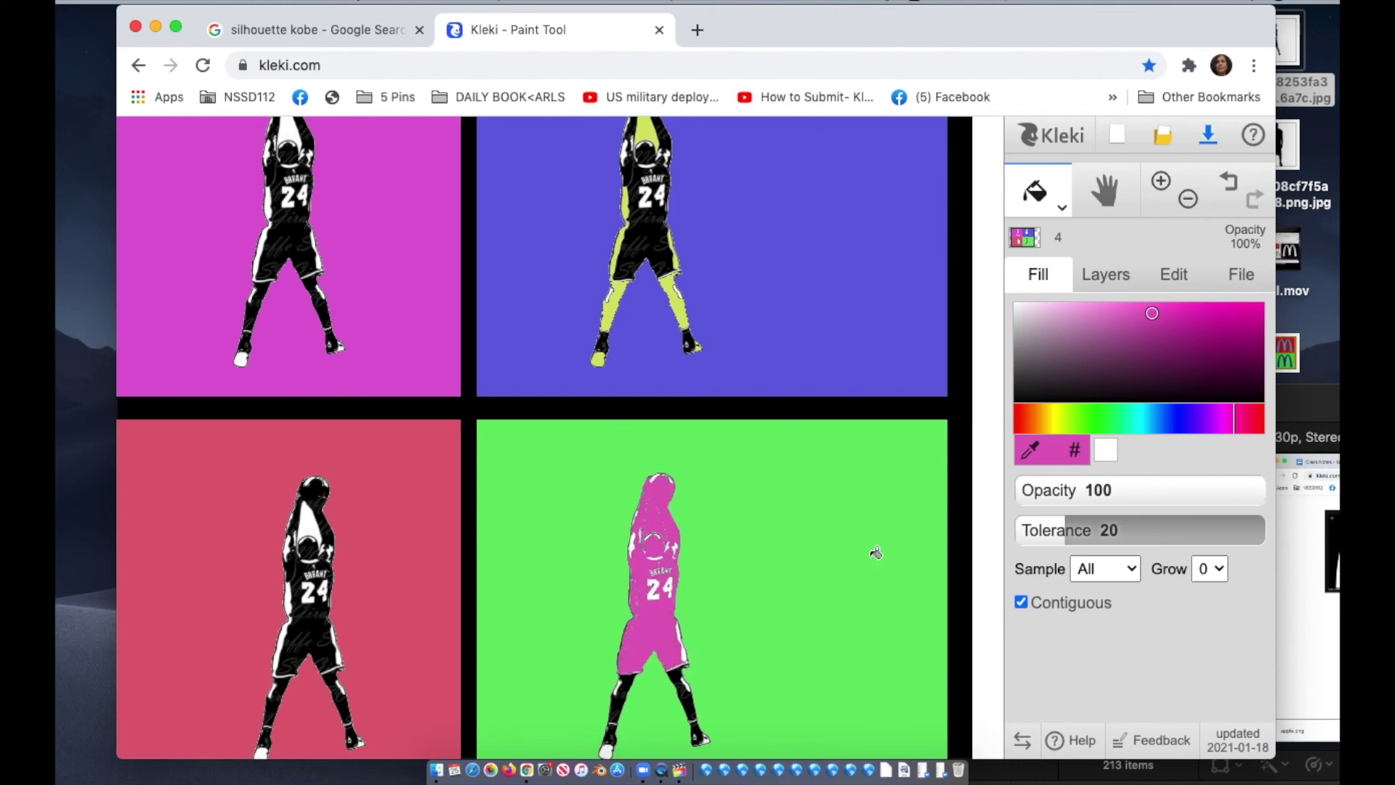
left_click(1228, 183)
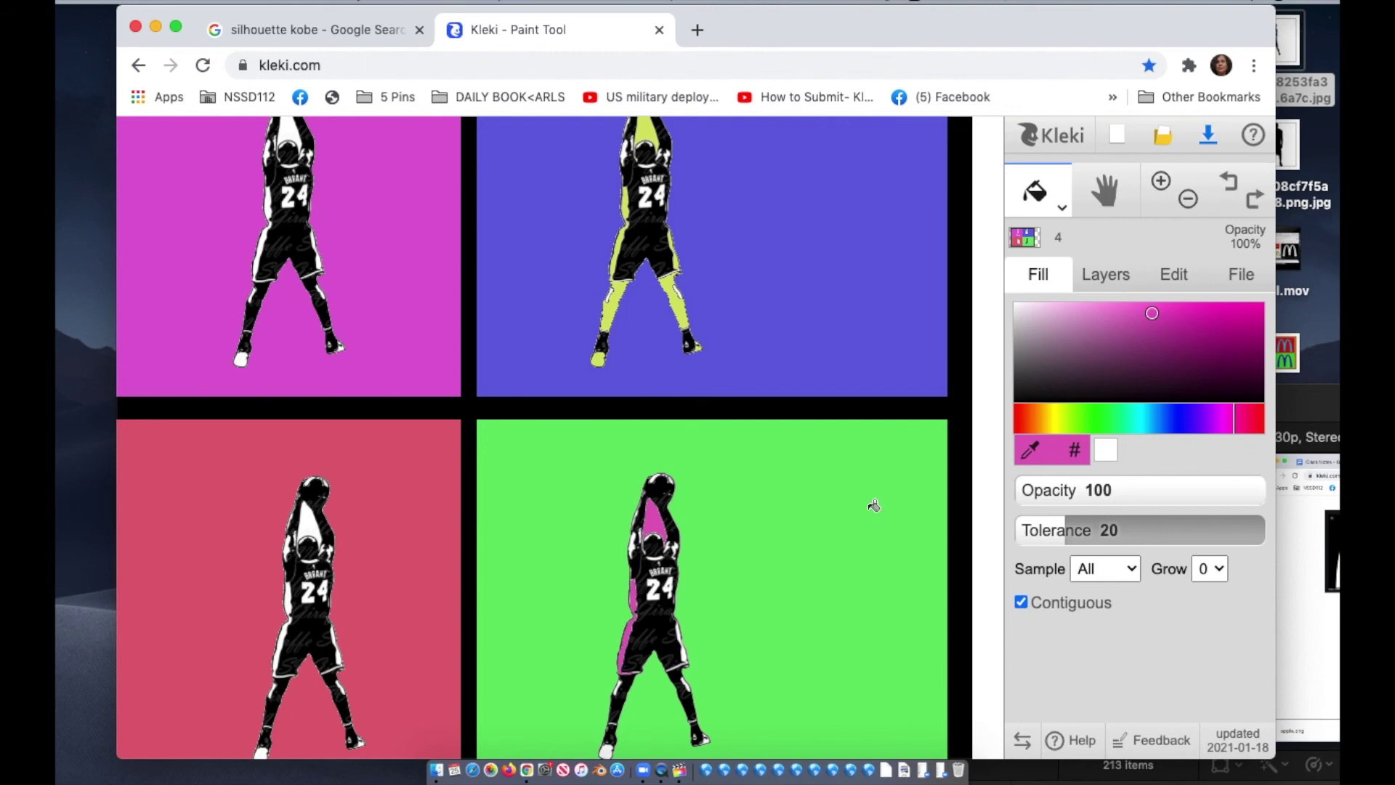
left_click(687, 653)
left_click(608, 744)
- Fill the top-left player's arms, side stripes and accents orange, undoing the leg fill
left_click(1041, 418)
left_click(1249, 308)
left_click(289, 135)
left_click(265, 218)
left_click(320, 251)
left_click(322, 294)
left_click(1228, 184)
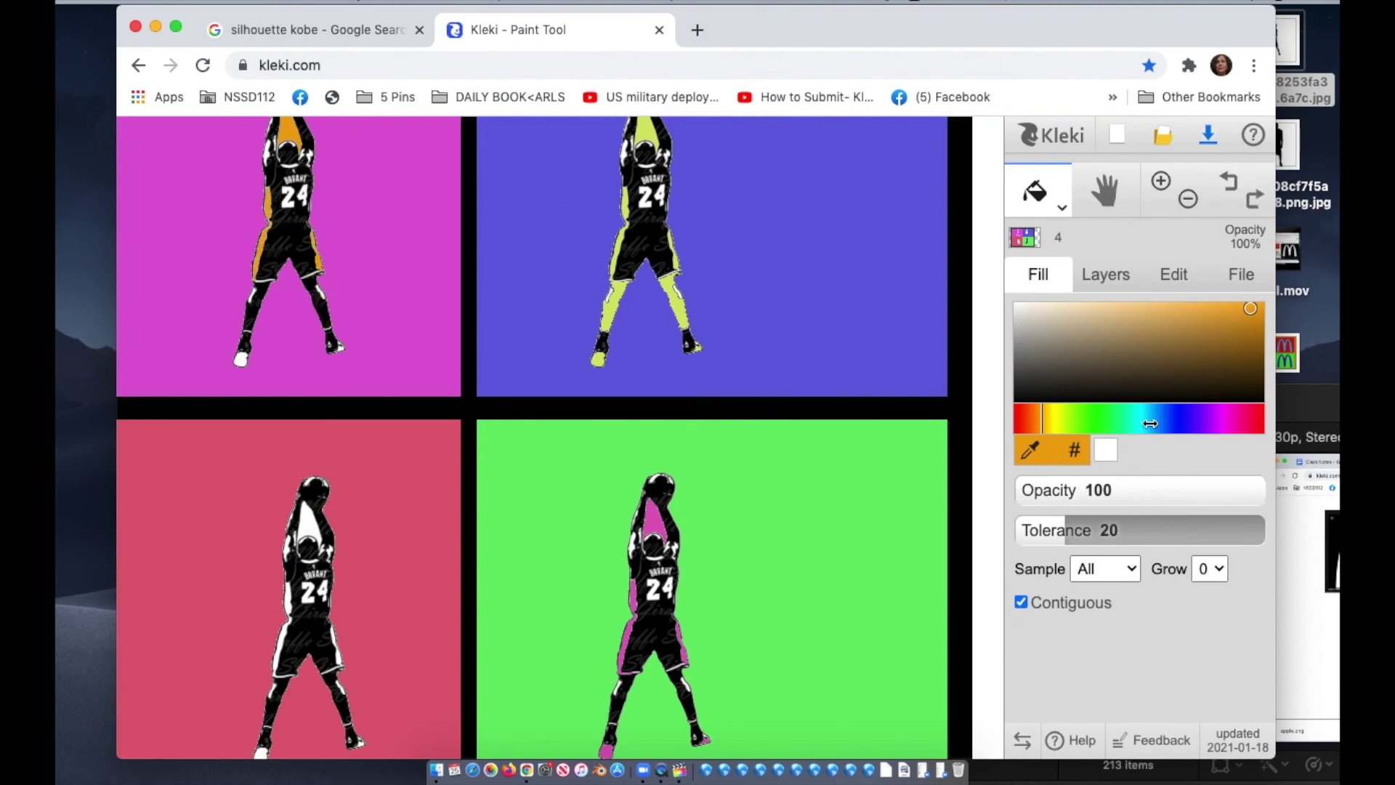
- Fill the bottom-left player's arms, stripes, legs and shoe blue, undo the body fill, and zoom back out
left_click(1168, 420)
left_click(308, 523)
left_click(283, 640)
left_click(338, 690)
left_click(305, 567)
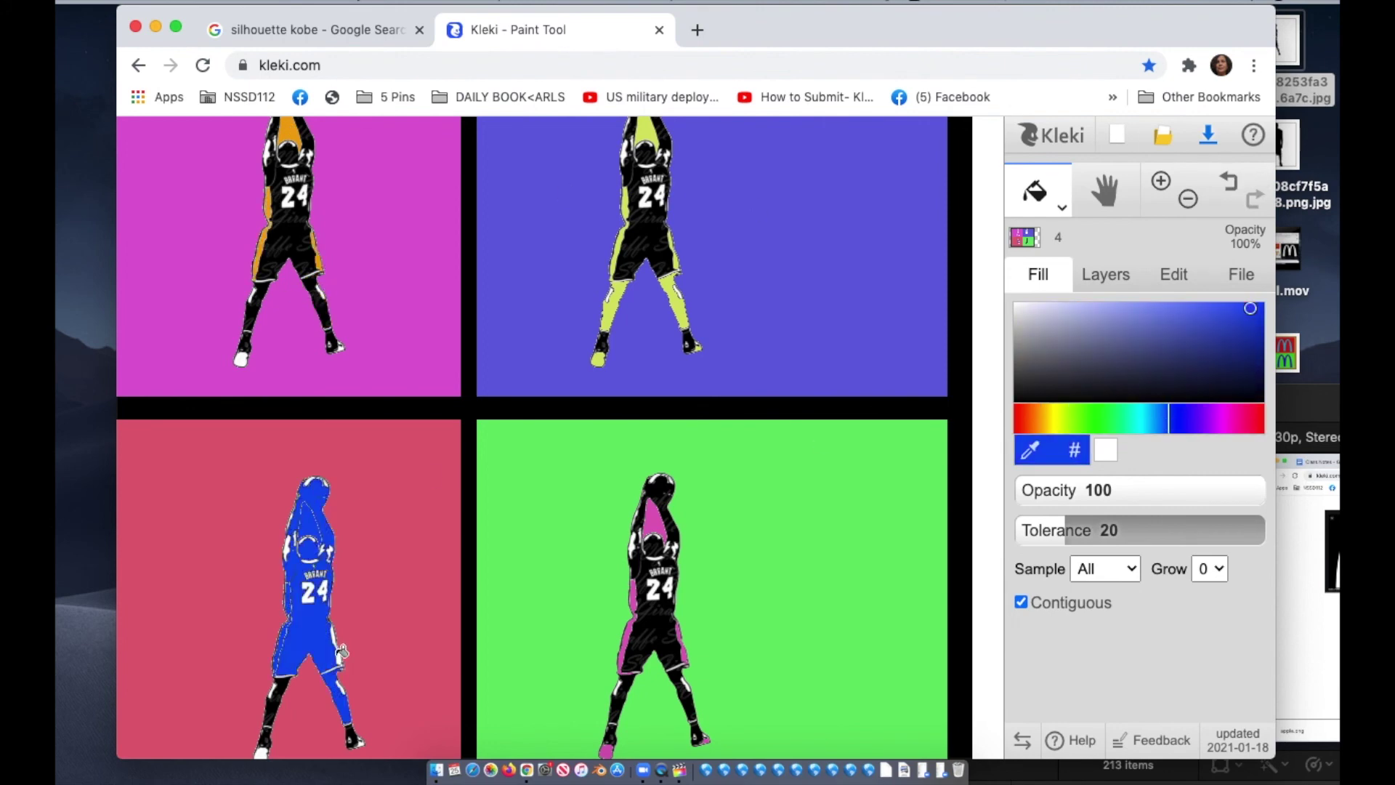
left_click(276, 705)
left_click(342, 645)
key("ctrl+z")
key("ctrl+z")
key("ctrl+z")
key("super+minus")
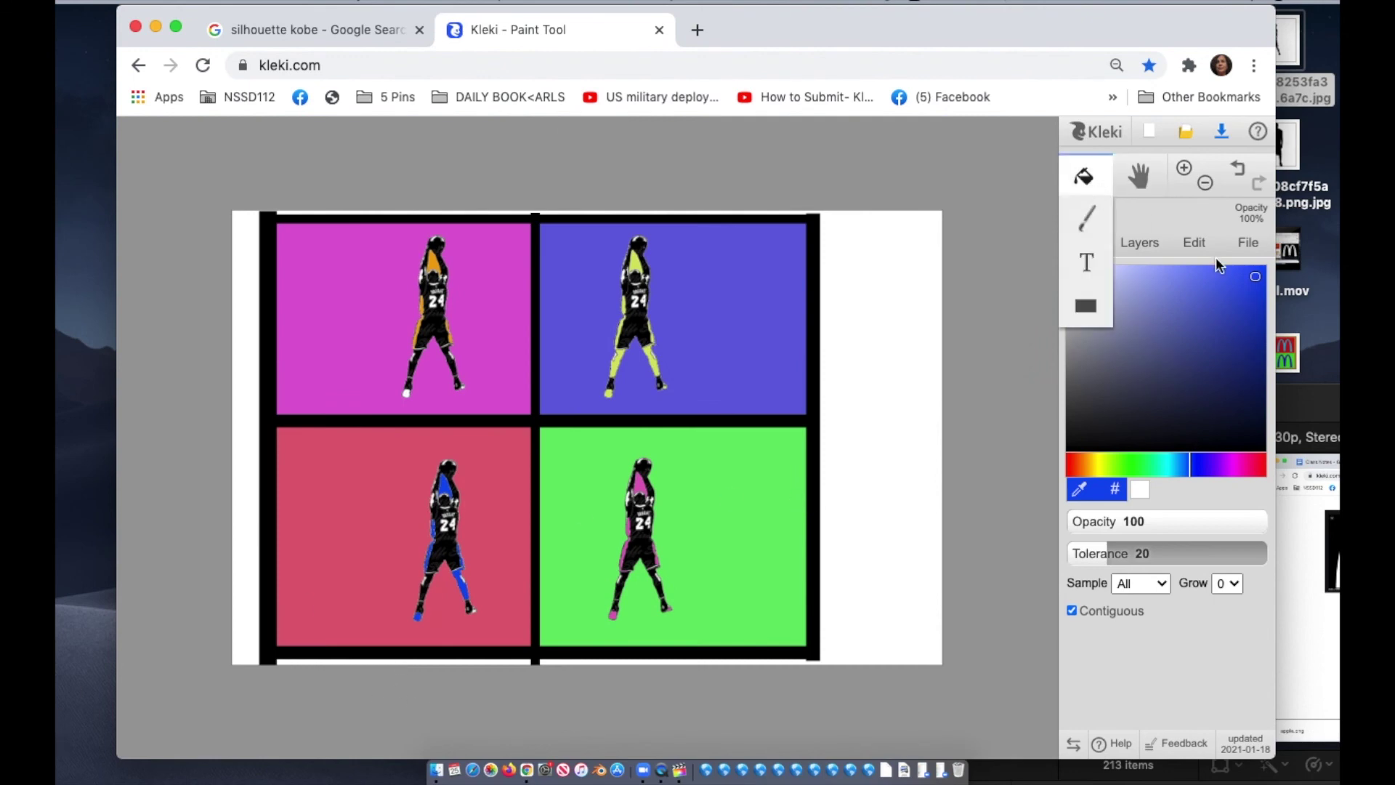
- Crop the canvas 179 pixels on the right and 26 on the left to remove the white margin
left_click(1195, 246)
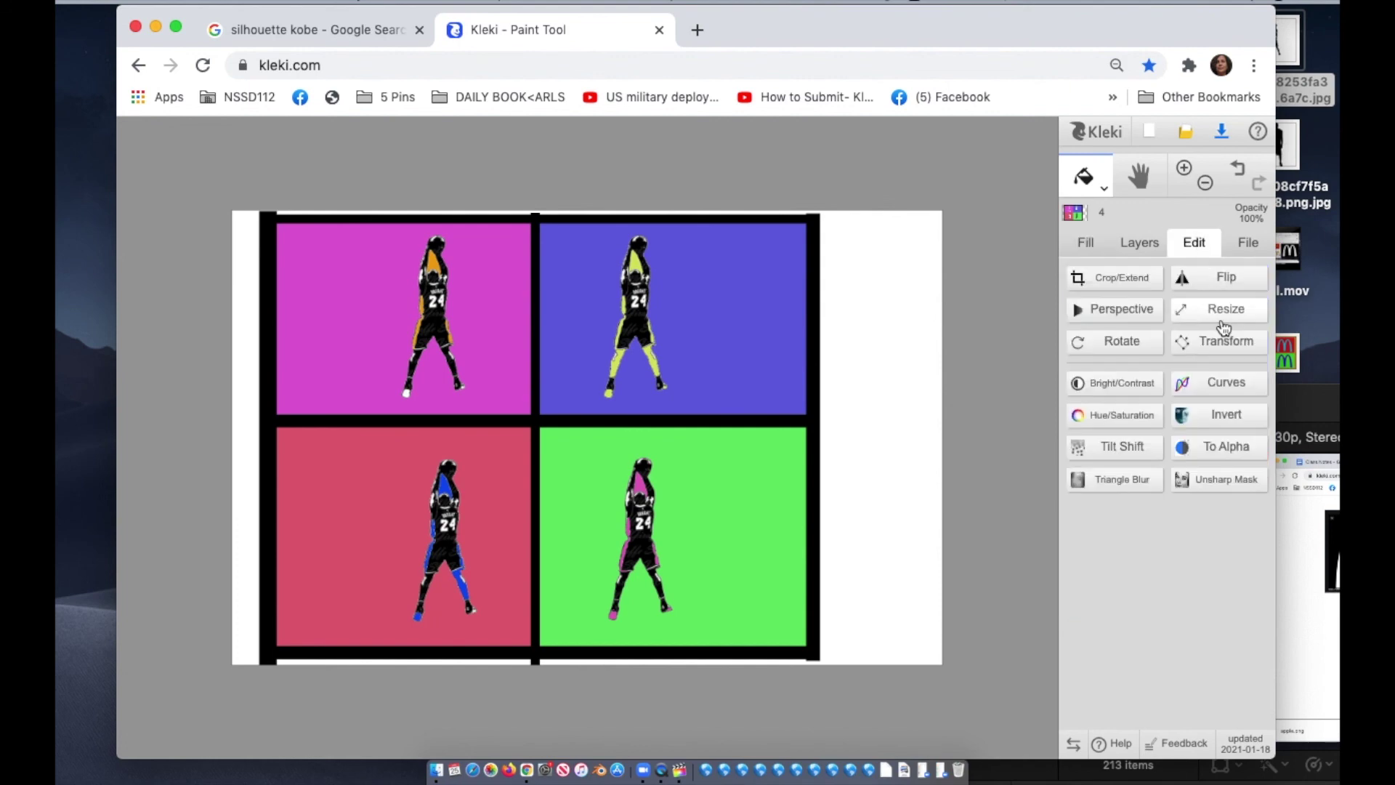
left_click(1117, 278)
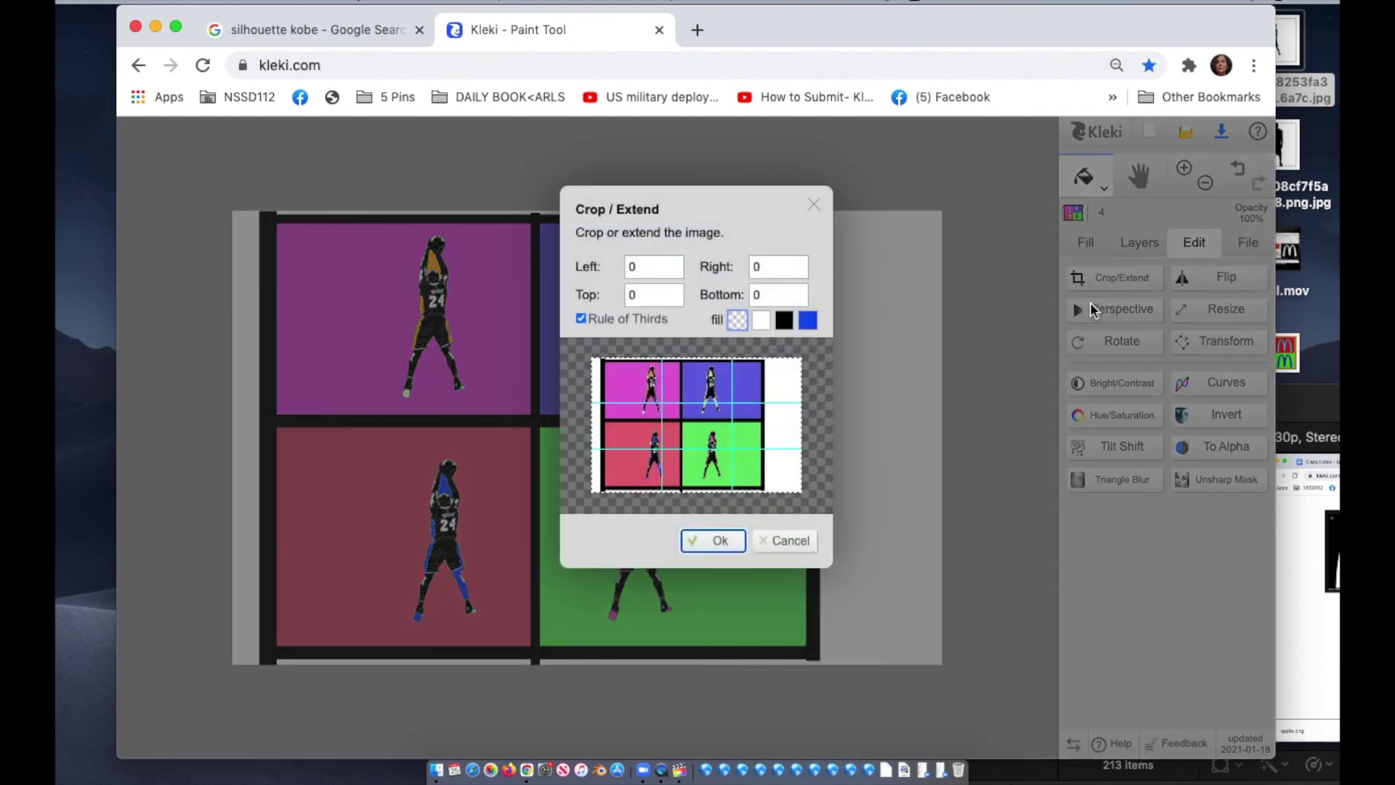
left_click_drag(806, 441, 762, 442)
left_click_drag(599, 447, 606, 447)
left_click(723, 542)
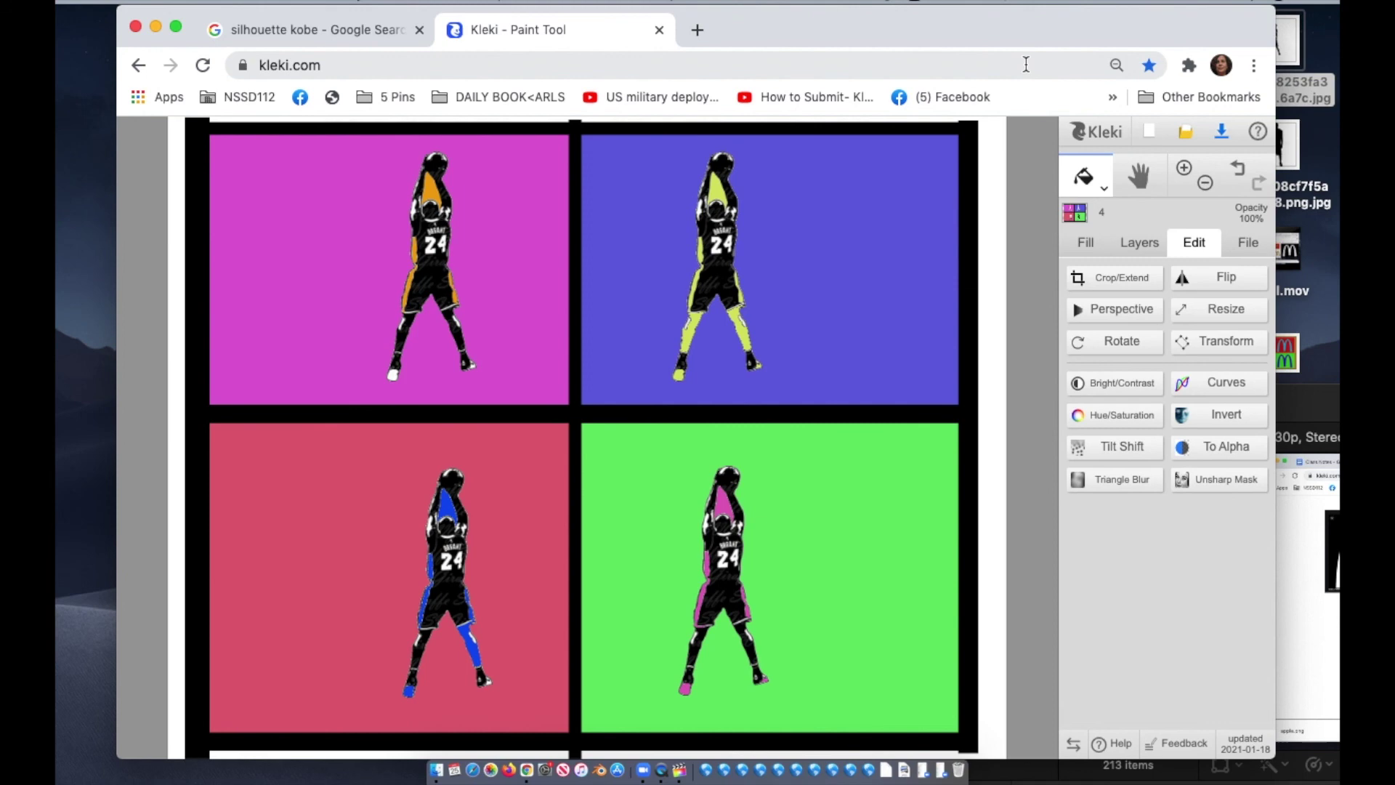
- Export the Warhol grid as a PNG file named 'warhol'
left_click(1222, 133)
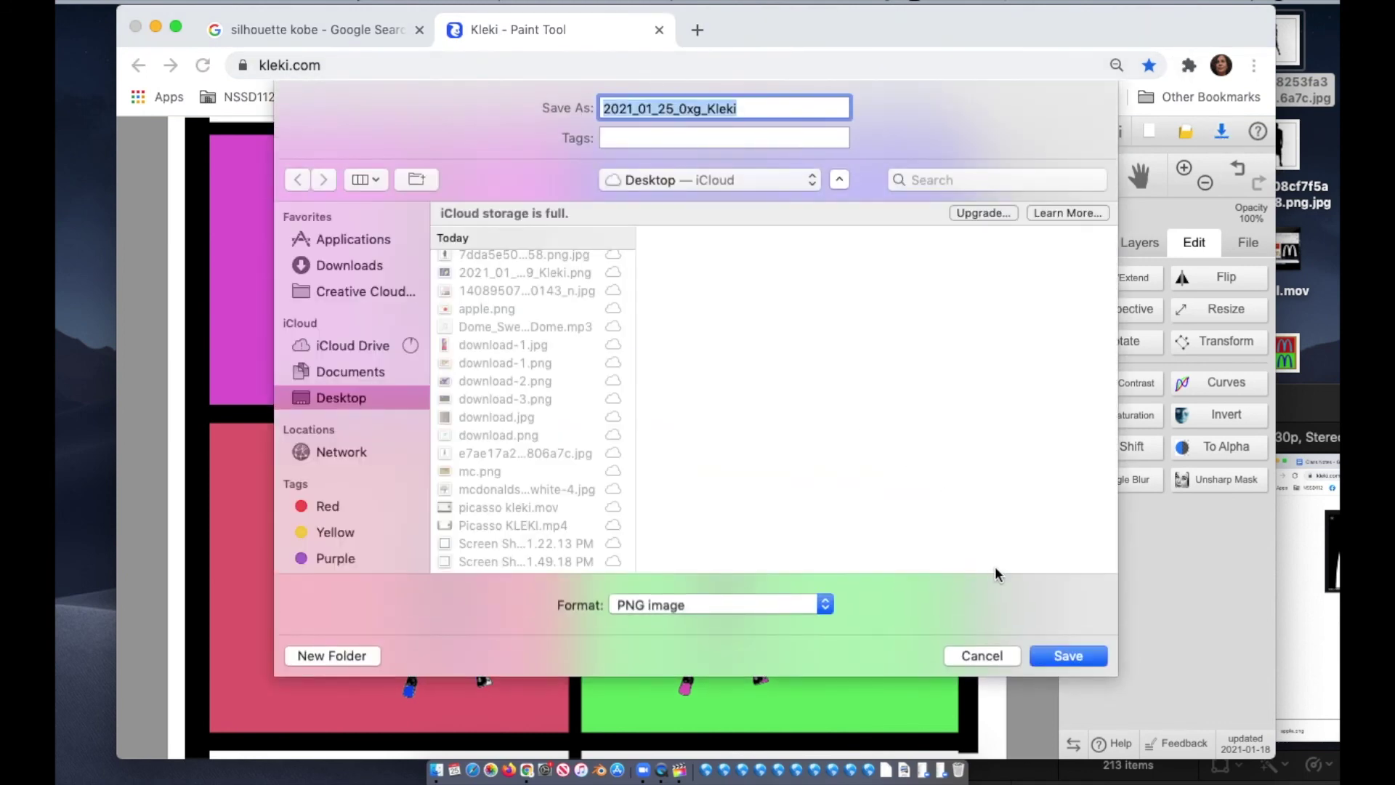
type("warhol")
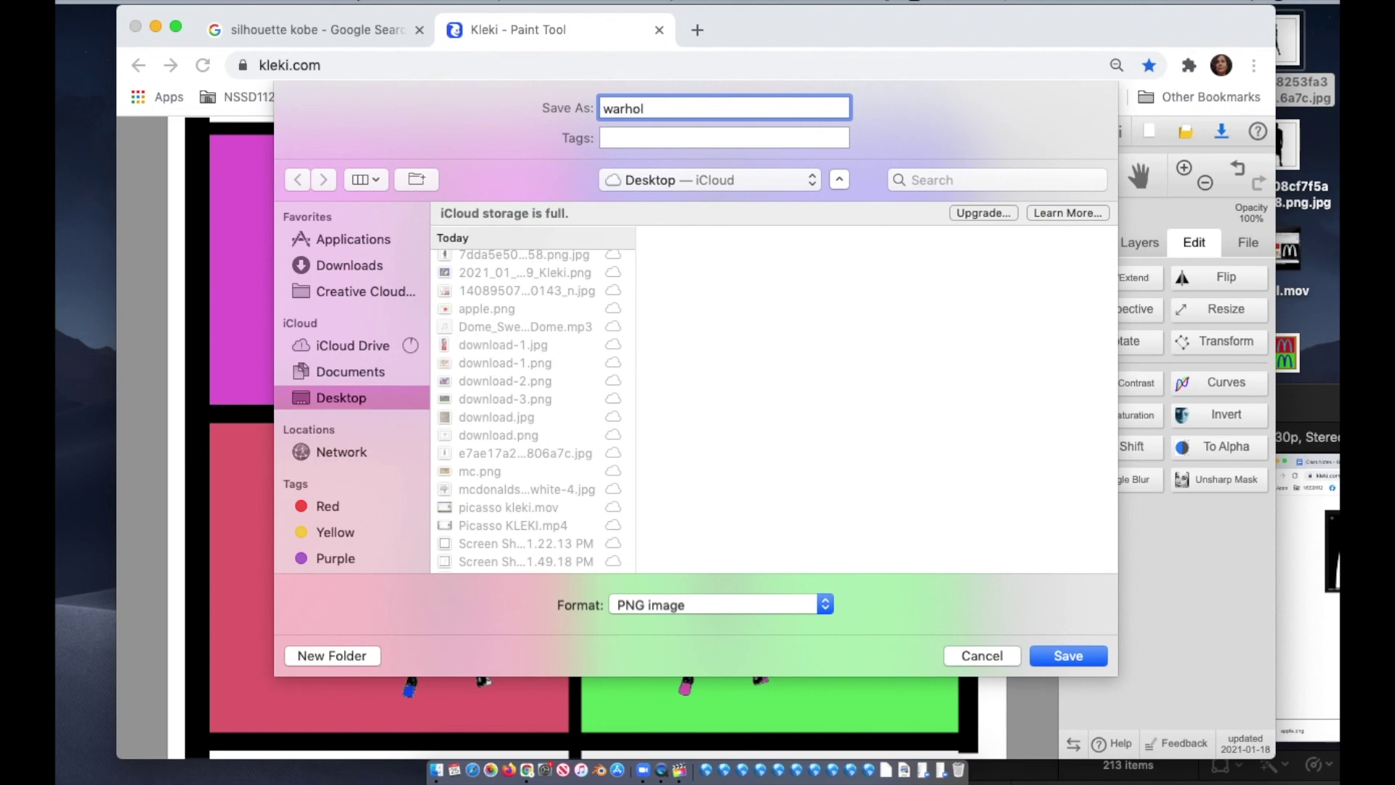
key("Return")
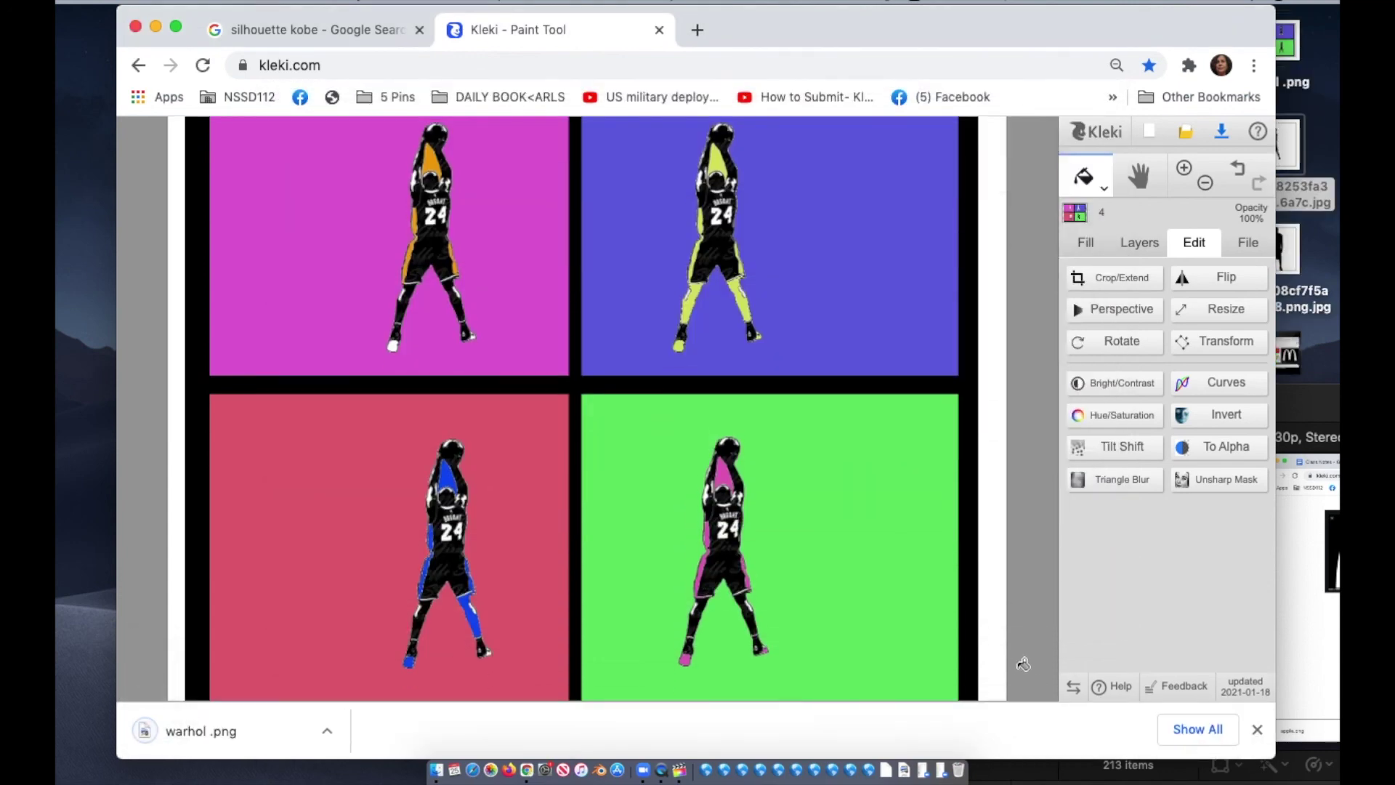